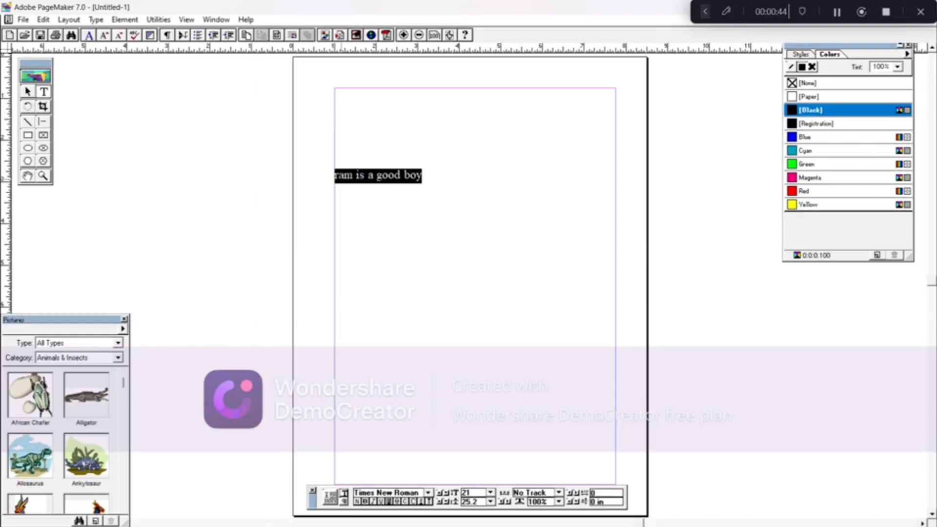
Indent the line "ram is a good boy" by five increments.
click(228, 37)
click(227, 37)
click(228, 37)
click(228, 37)
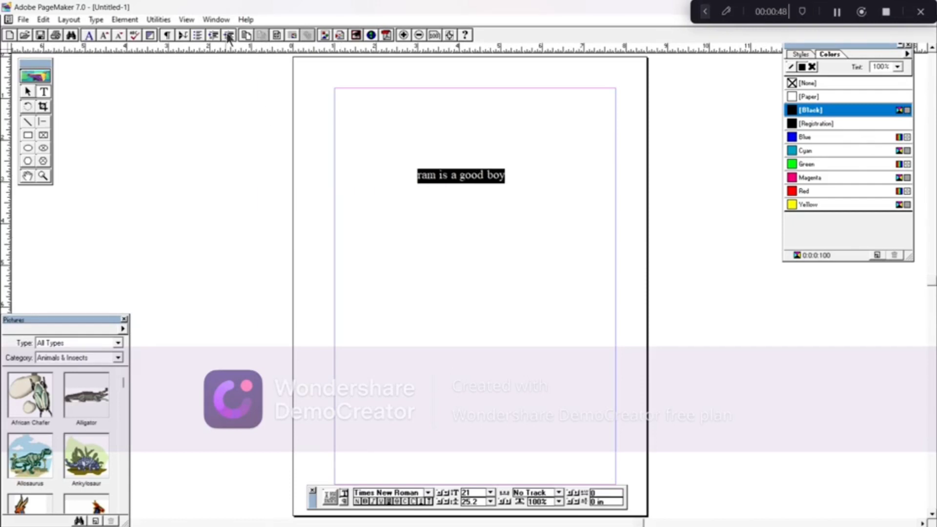
click(228, 37)
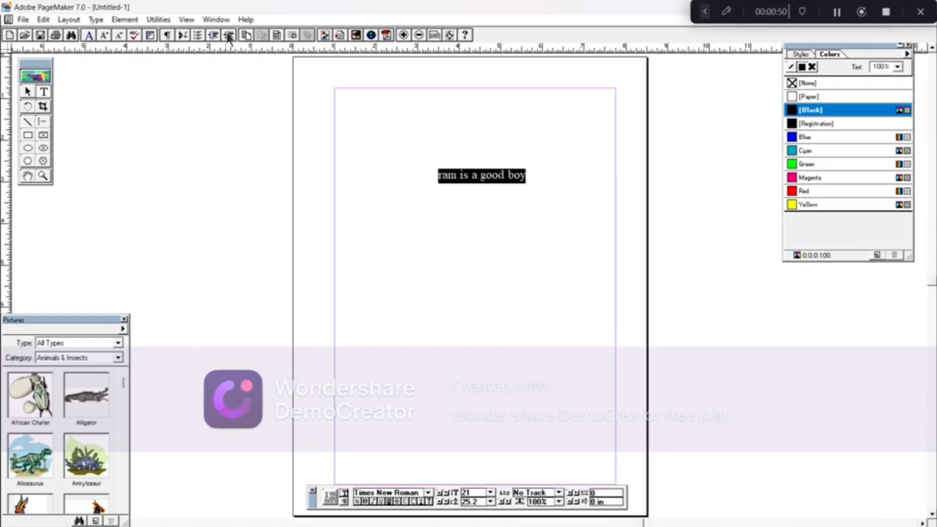
Remove all five indent increments from the line "ram is a good boy".
click(213, 35)
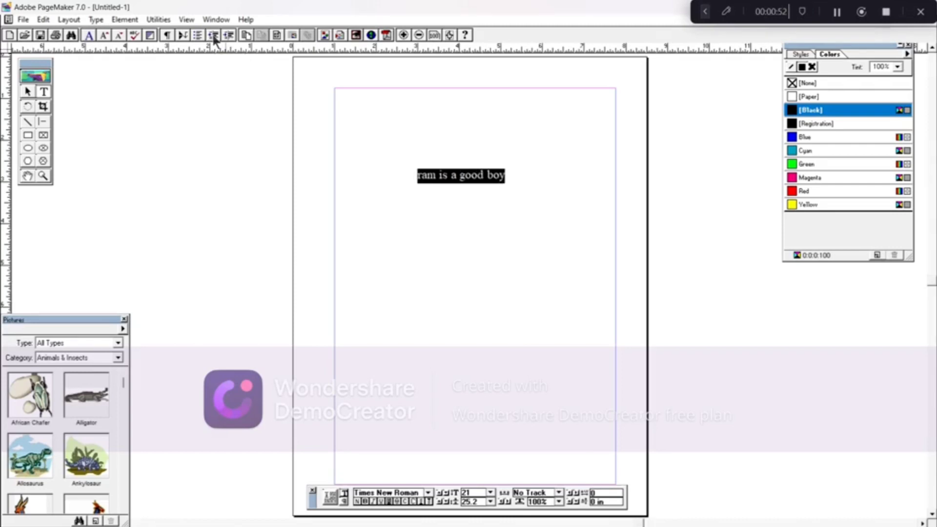
click(213, 35)
click(213, 36)
click(213, 35)
click(213, 35)
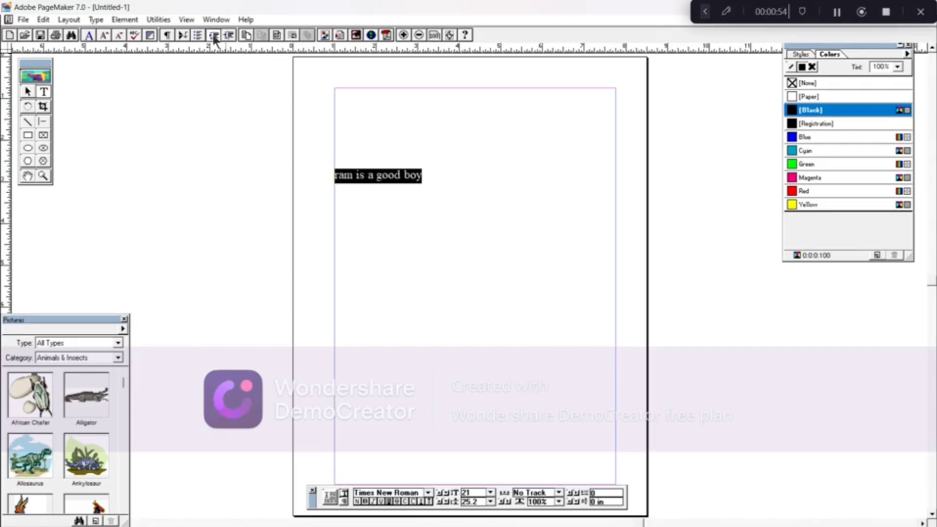
Insert 5 pages after the current page using the Document Master.
click(249, 38)
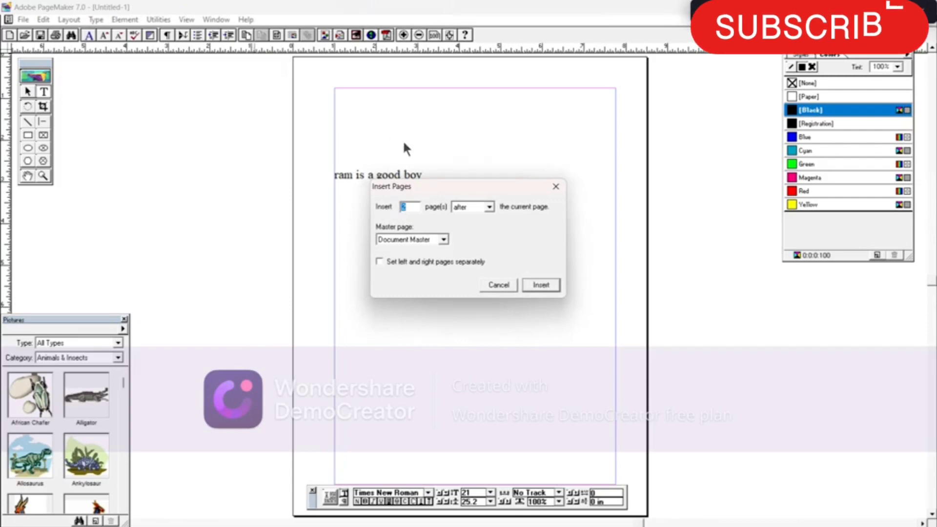
drag(428, 188, 507, 78)
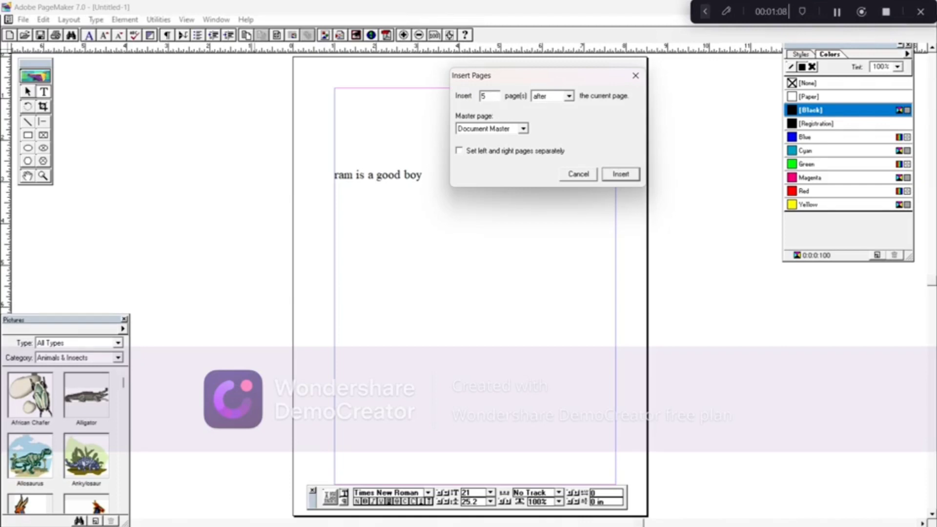
click(610, 172)
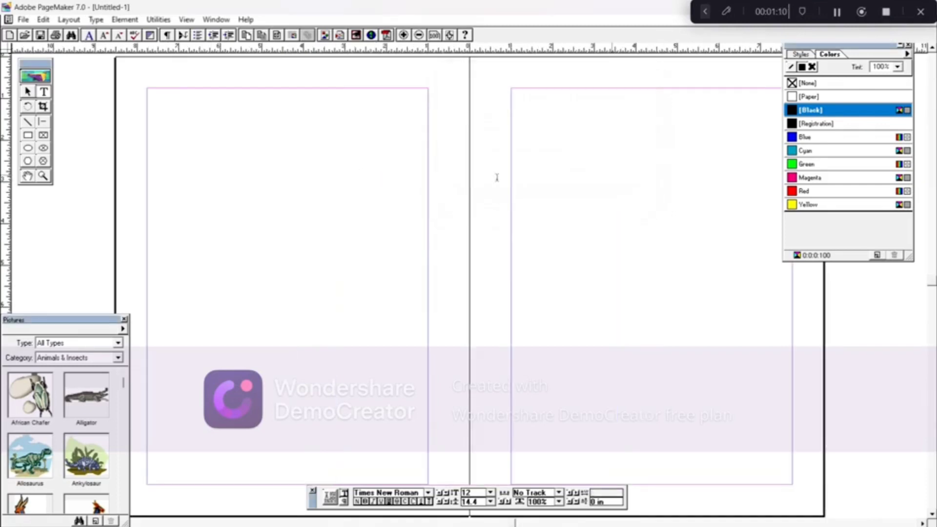
Close the Pictures palette and browse page 1, the page 4–5 spread and the page 2–3 spread.
click(124, 320)
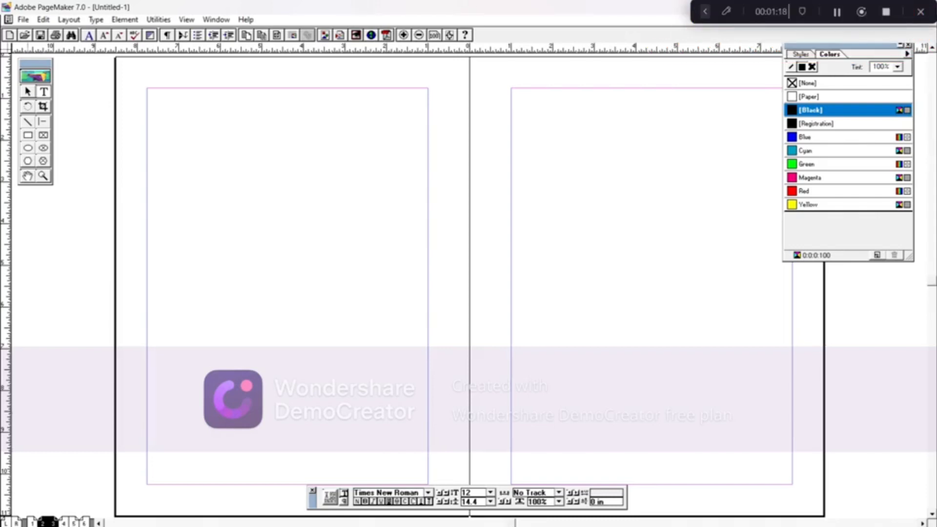
click(32, 522)
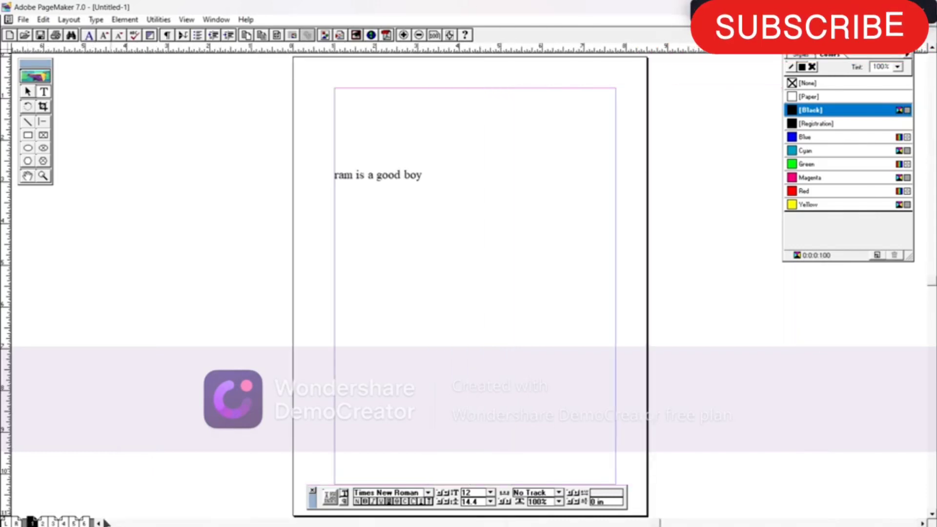
click(64, 522)
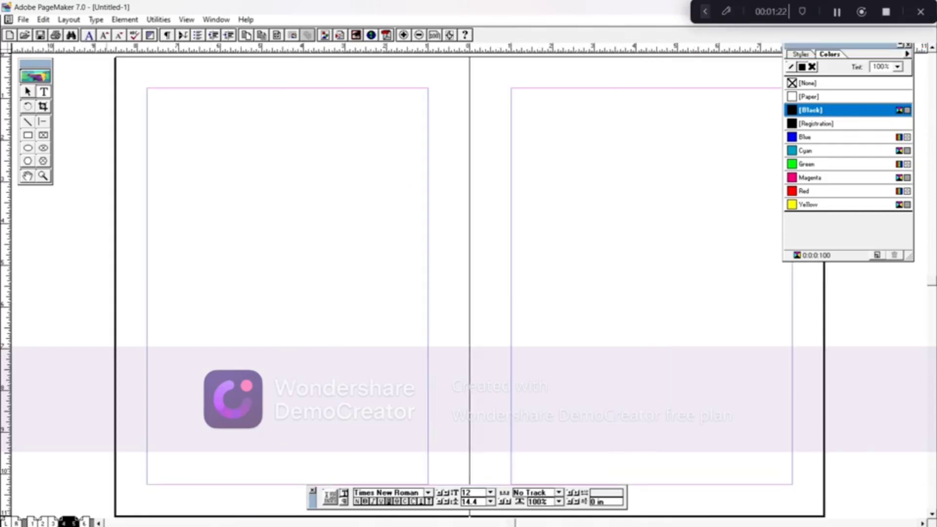
click(44, 522)
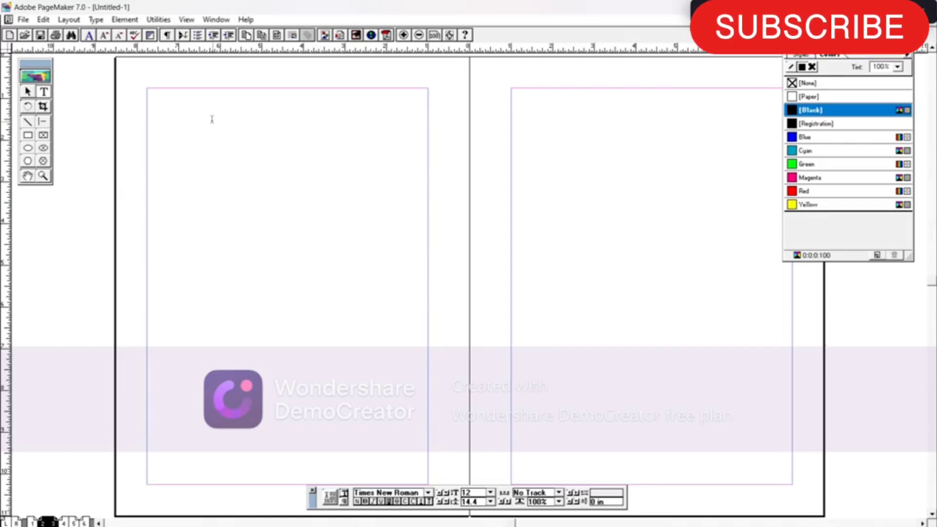
Remove pages 2 through 6 together with all their contents.
click(262, 36)
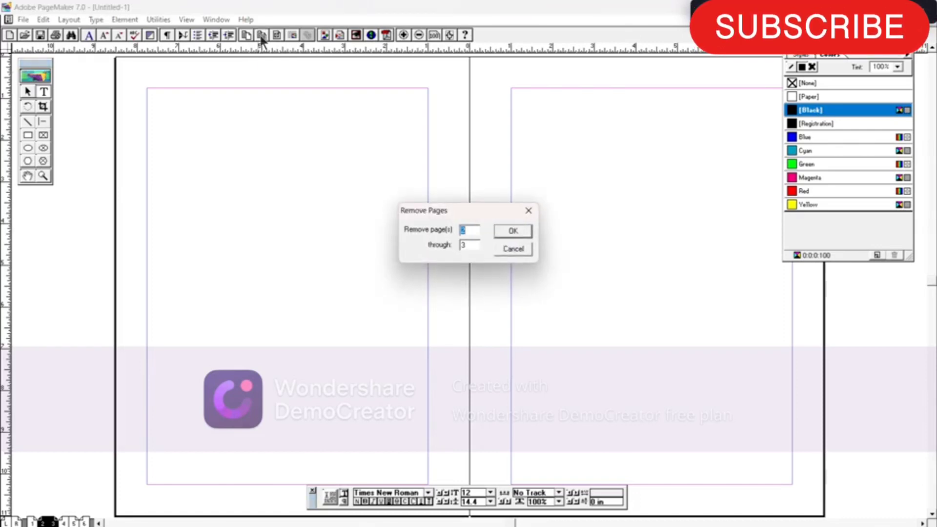
click(471, 232)
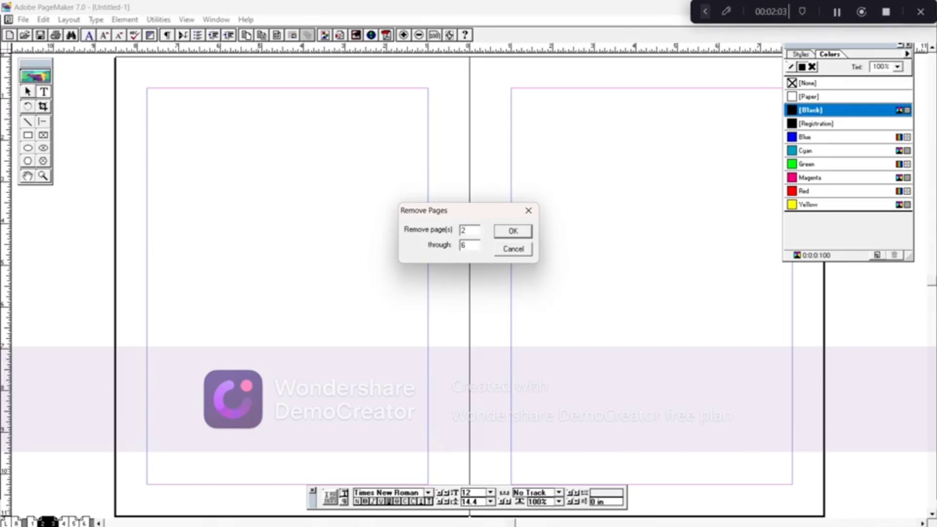
key(Return)
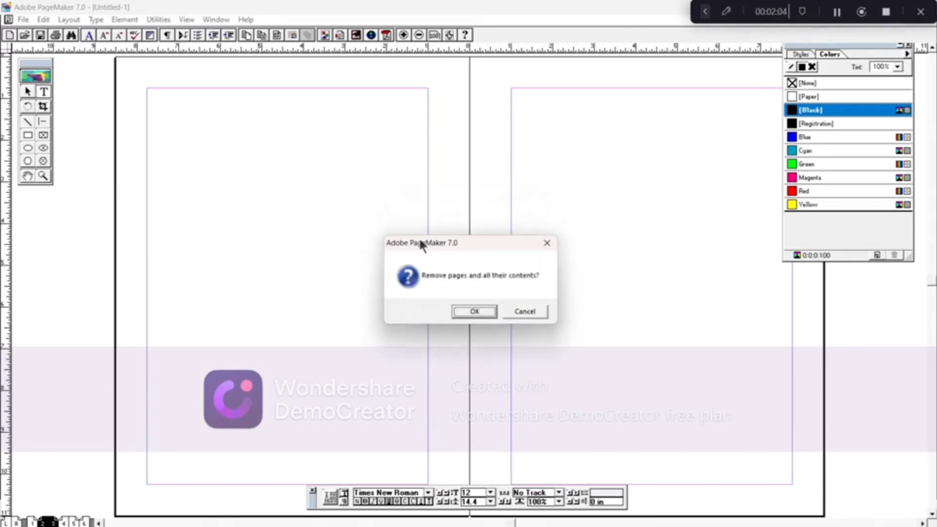
click(460, 312)
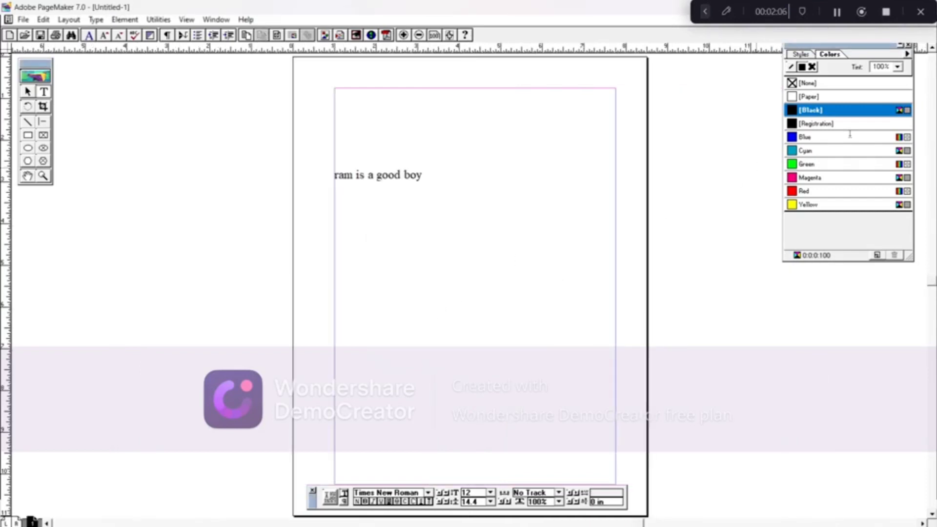
click(840, 17)
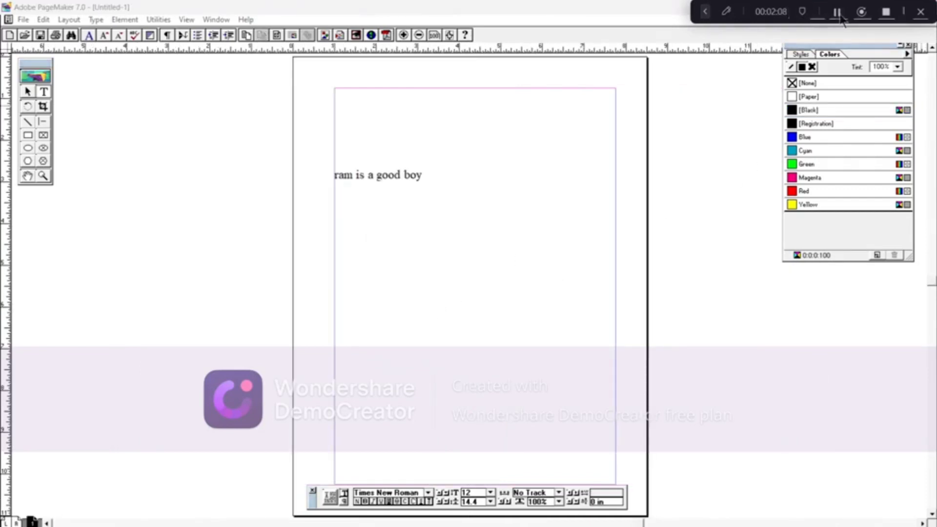
Examine the Frame Options settings for content position and inset without changing them.
click(279, 38)
click(280, 38)
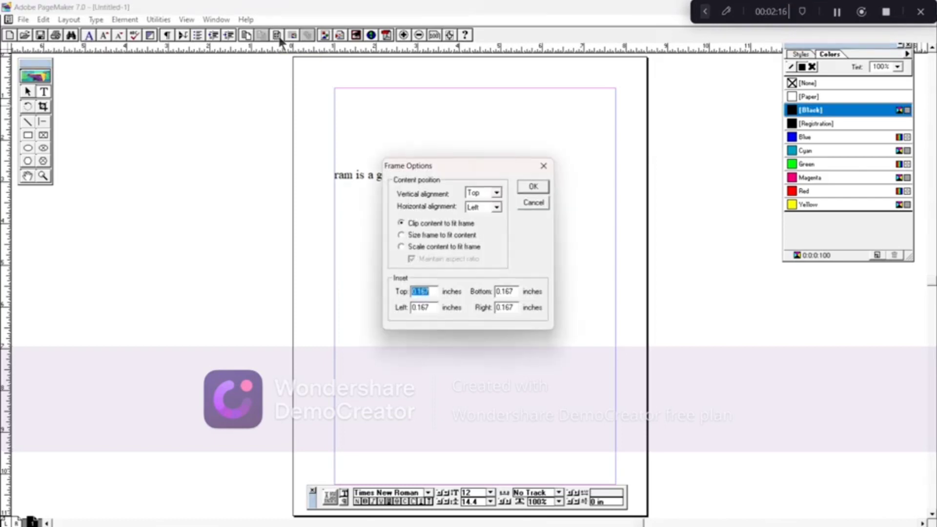
click(534, 203)
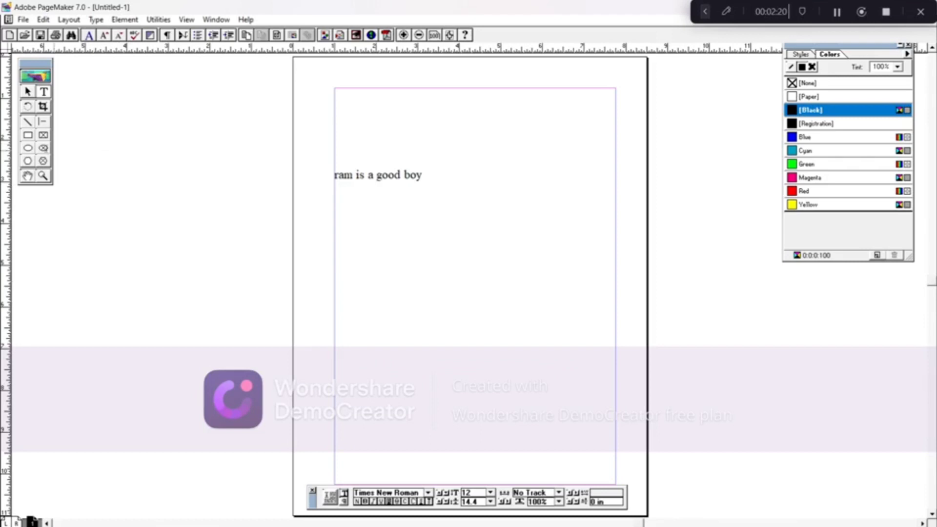
double_click(43, 136)
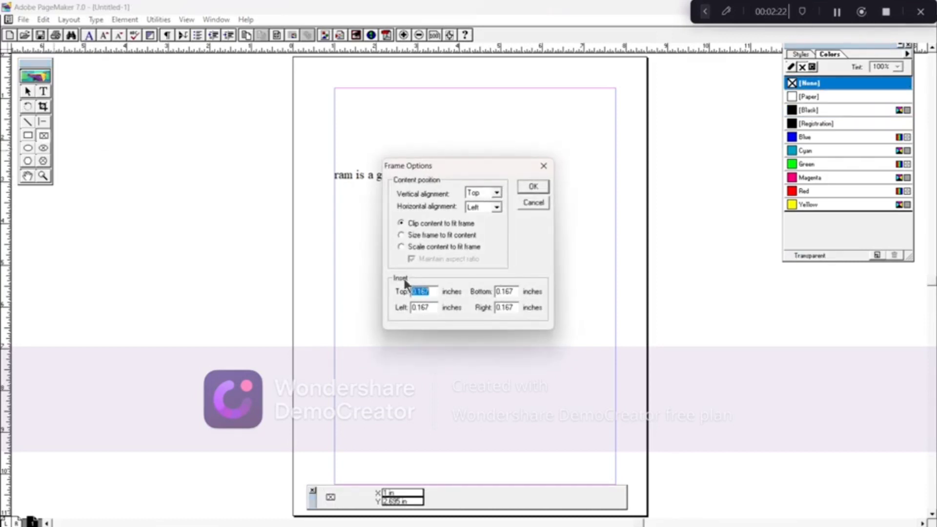
click(536, 202)
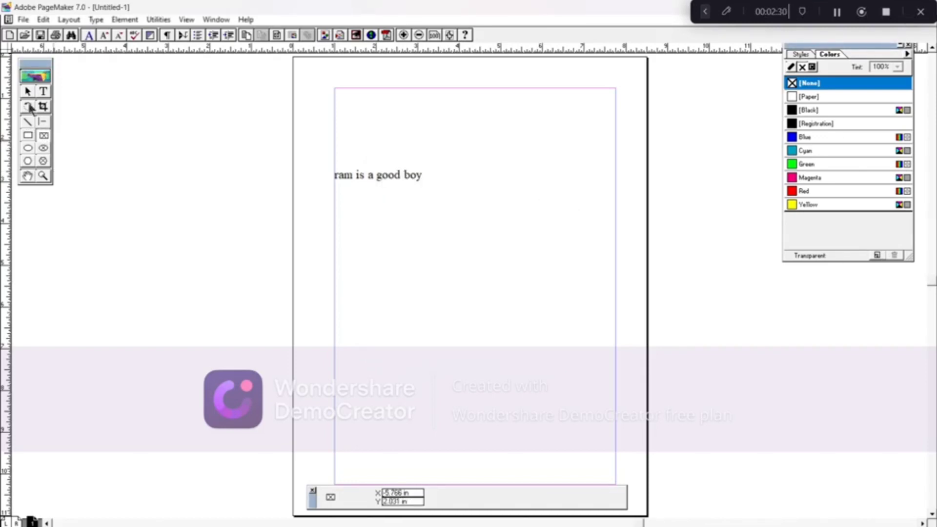
Examine the Text Wrap settings with nothing selected and leave them unchanged.
click(27, 92)
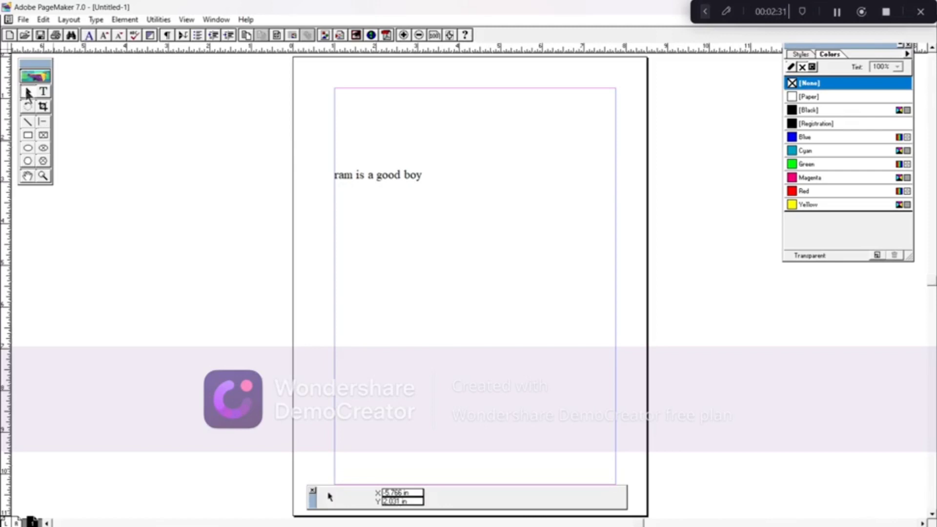
click(294, 37)
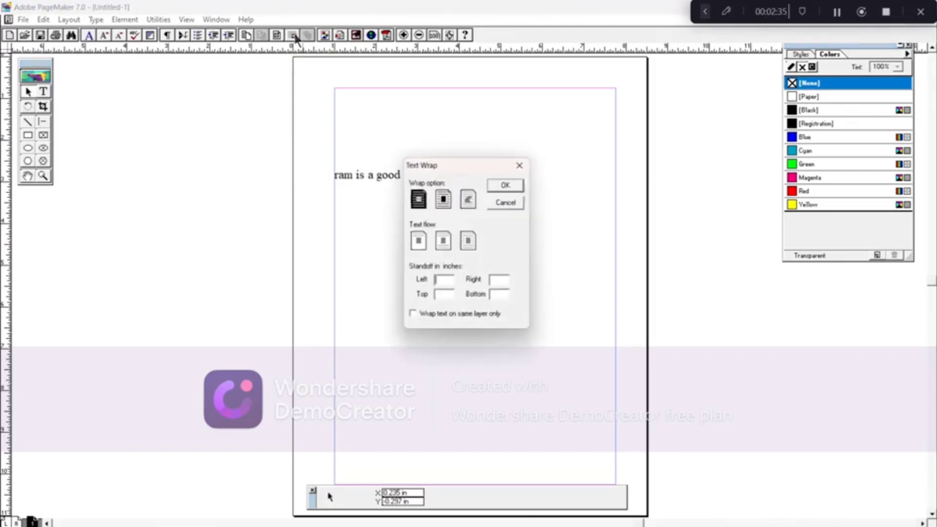
click(518, 207)
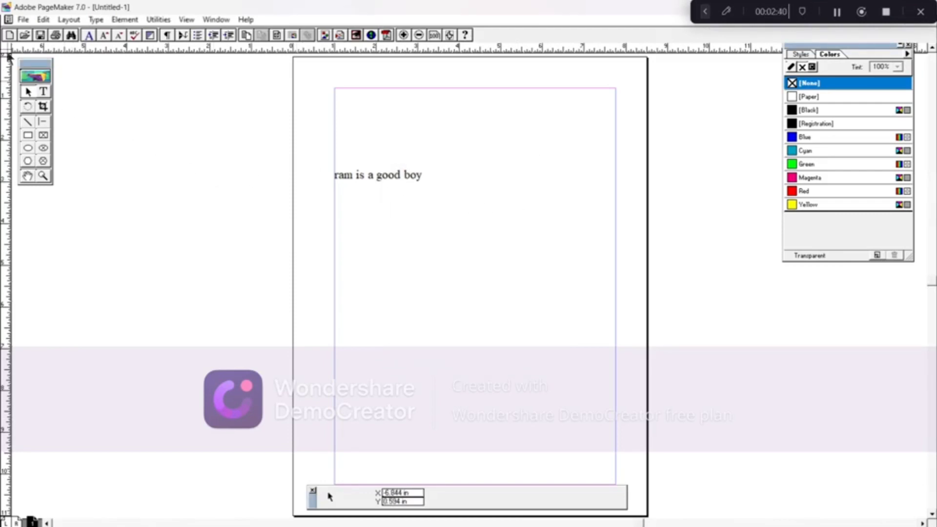
Duplicate the sentence "ram is a good boy" repeatedly after itself to build a text block of about 15 lines.
click(44, 93)
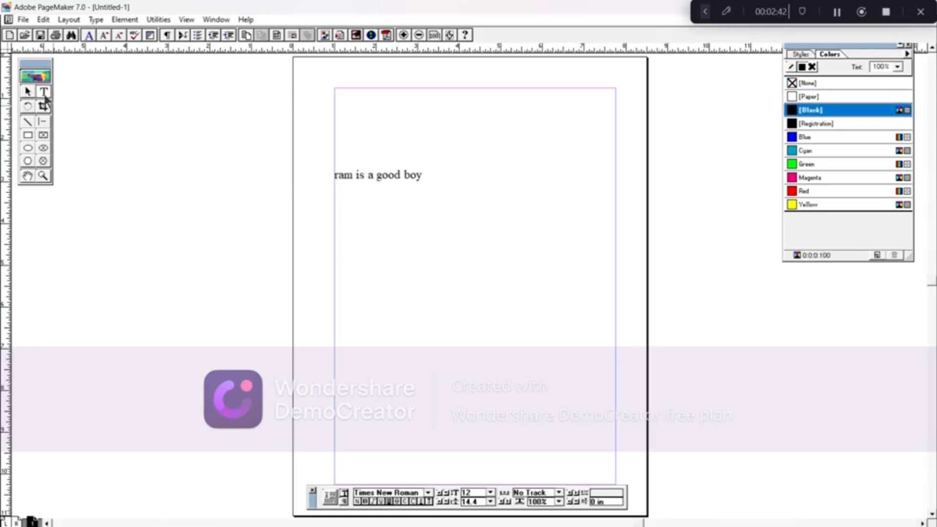
click(377, 171)
key(ctrl+a)
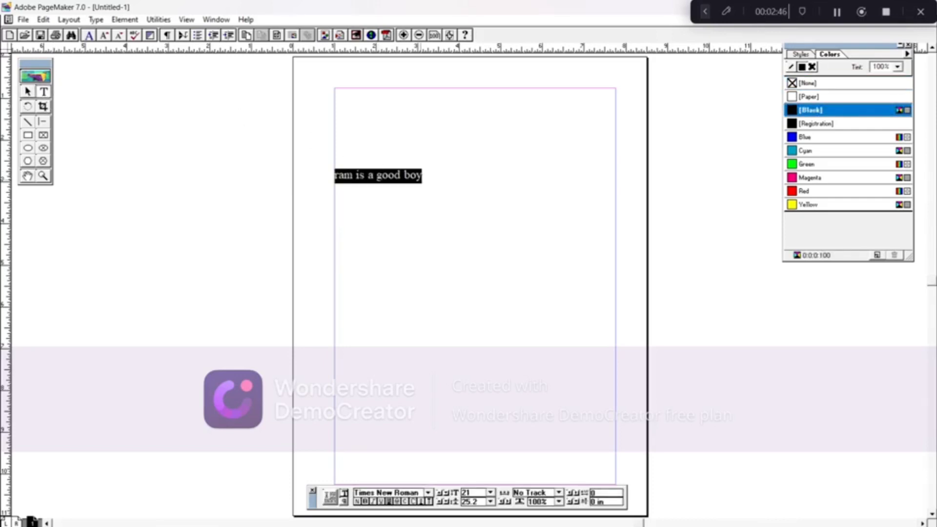
click(422, 178)
key(ctrl+v)
key(ctrl+v)
key(ctrl+v)
key(ctrl+v)
key(ctrl+v)
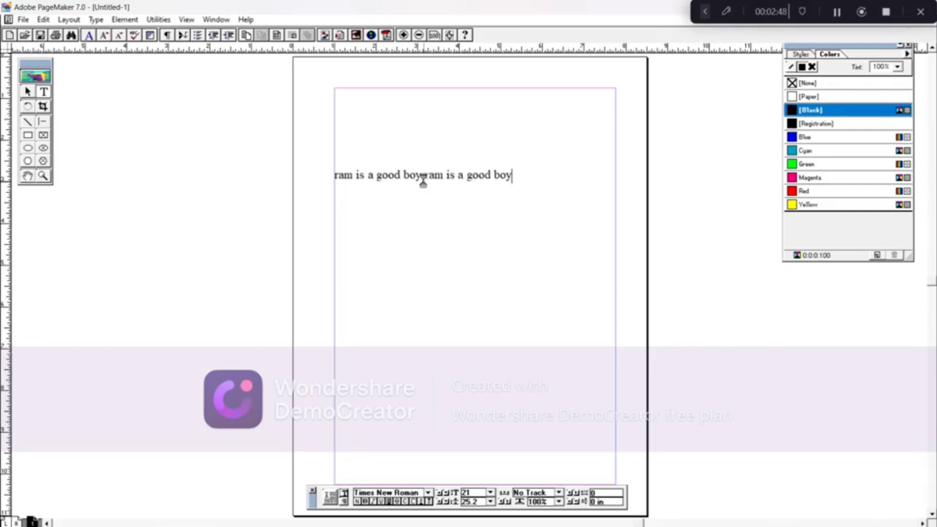
key(ctrl+v)
key(ctrl+v)
key(ctrl+v)
key(ctrl+v)
key(ctrl+v)
key(ctrl+v)
key(ctrl+v)
key(ctrl+v)
key(ctrl+v)
key(ctrl+v)
key(ctrl+v)
key(ctrl+v)
key(ctrl+v)
key(ctrl+v)
key(ctrl+v)
key(ctrl+v)
key(ctrl+v)
key(ctrl+v)
key(ctrl+v)
key(ctrl+v)
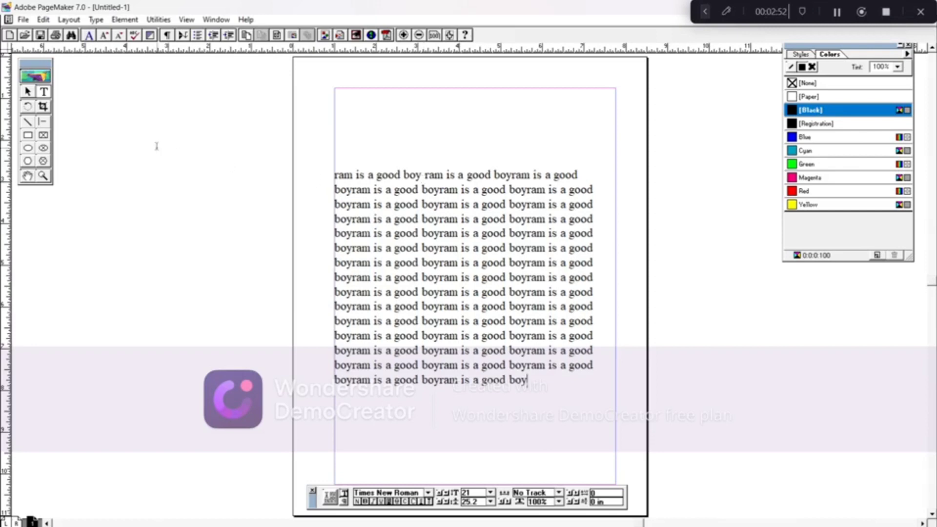
Draw a rectangle about 2.2 in wide and 2.4 in high over the middle of the text block.
click(28, 135)
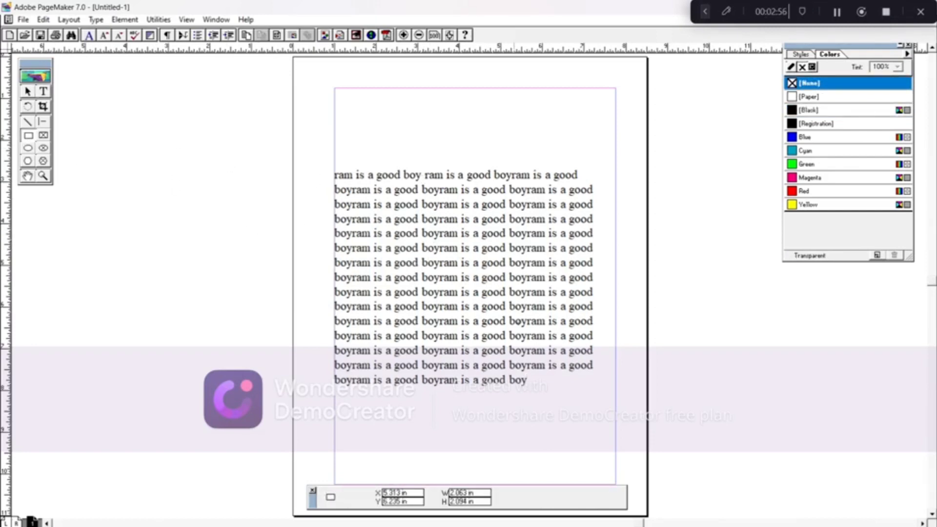
drag(426, 229, 520, 330)
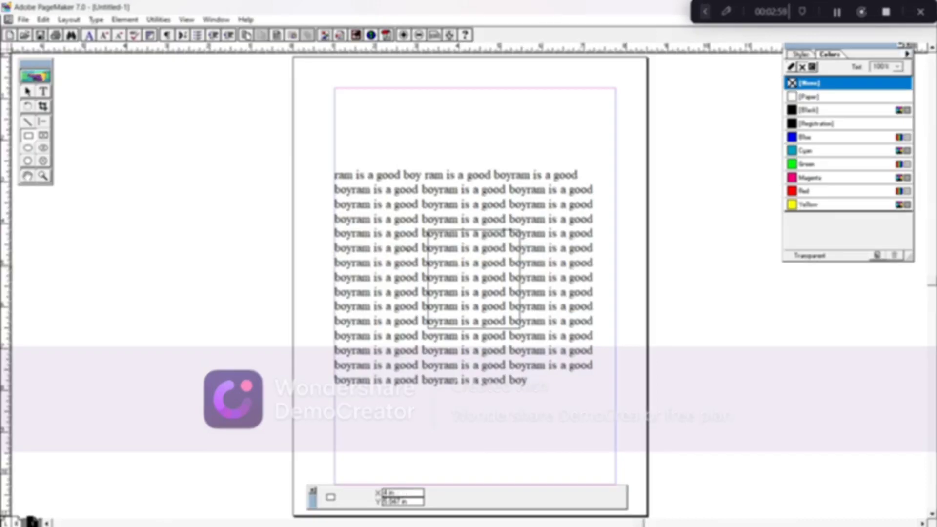
drag(459, 266, 95, 73)
key(Delete)
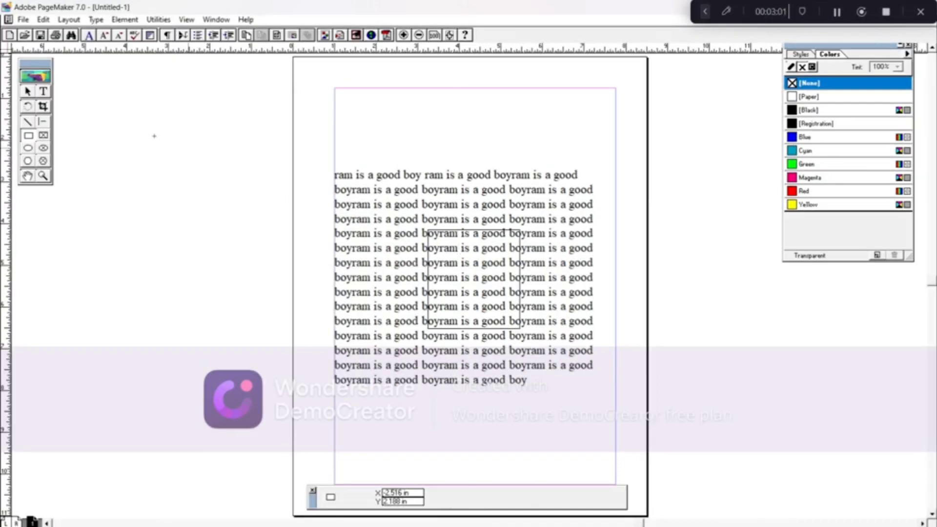
Move the text block up near the page's top margin and reposition the rectangle over its middle.
click(29, 93)
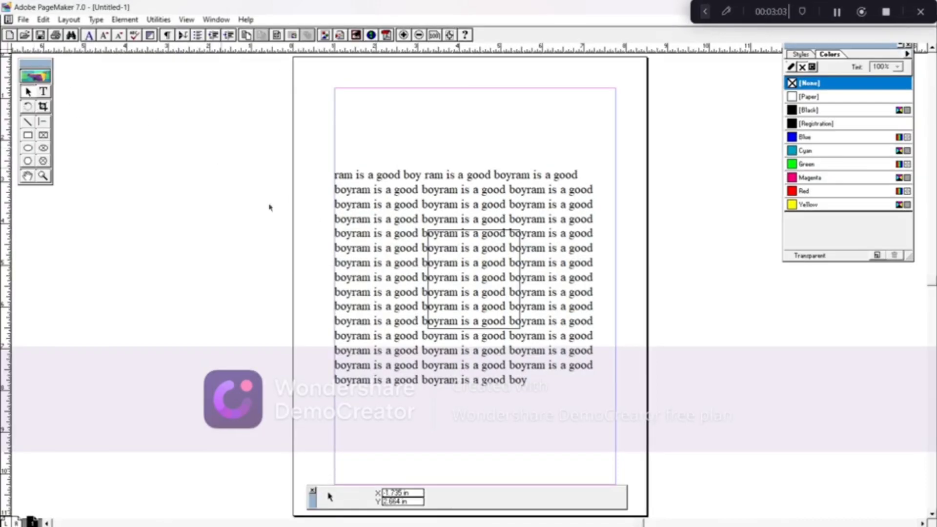
click(430, 253)
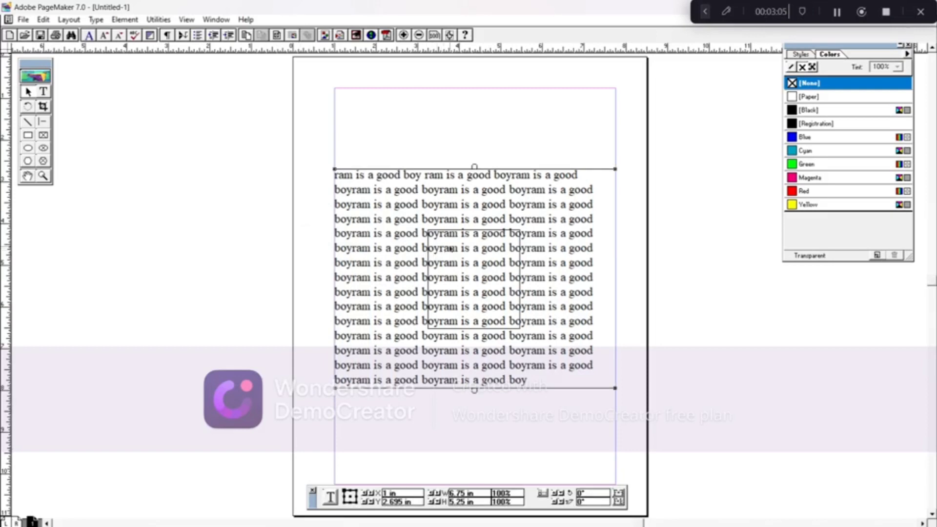
drag(450, 248, 426, 222)
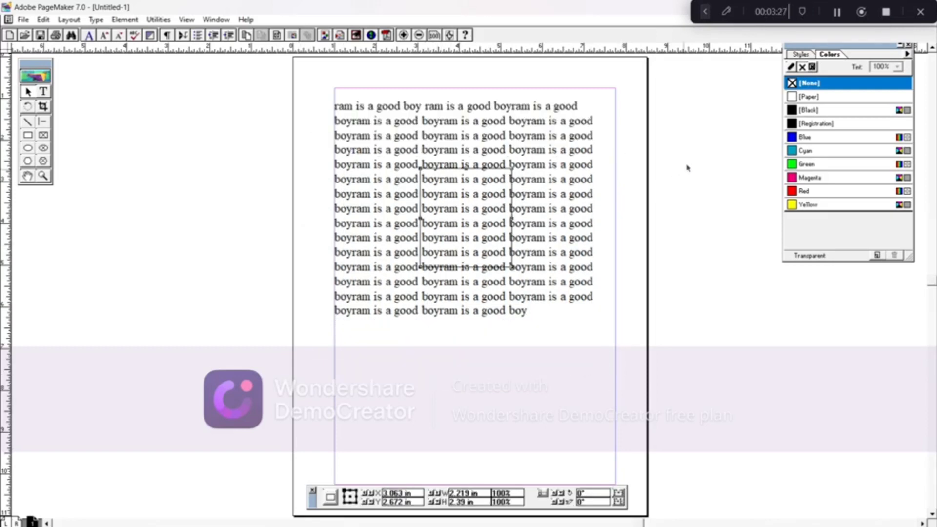
Fill the rectangle with Blue and wrap the text around all its sides with a 0.167 in standoff.
click(799, 141)
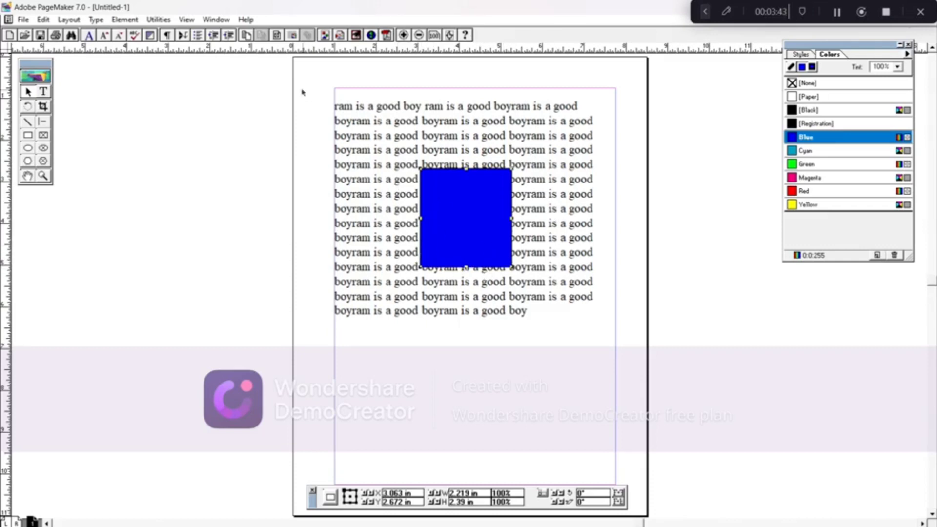
click(291, 36)
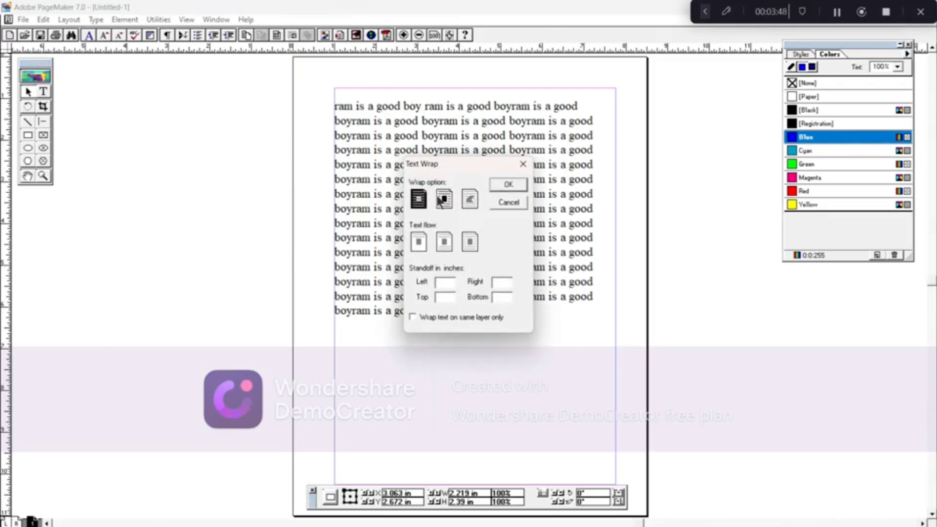
click(442, 200)
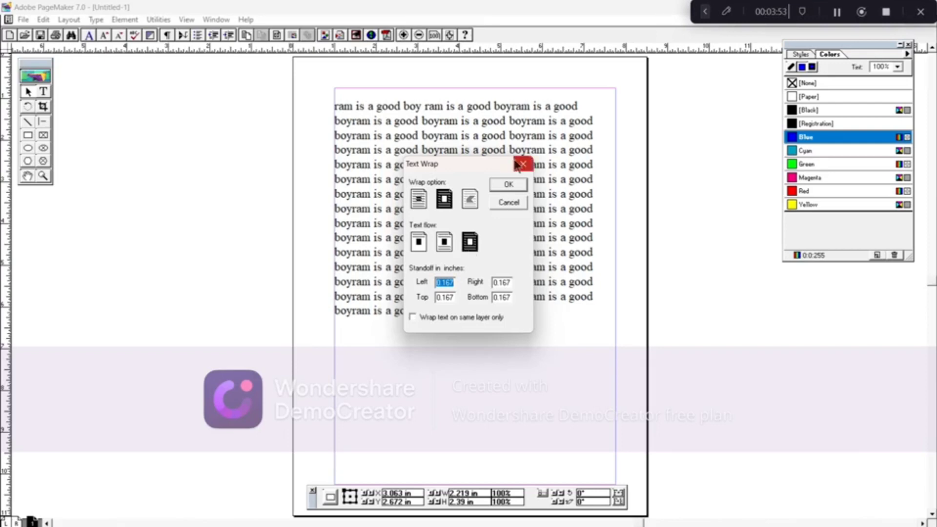
click(510, 185)
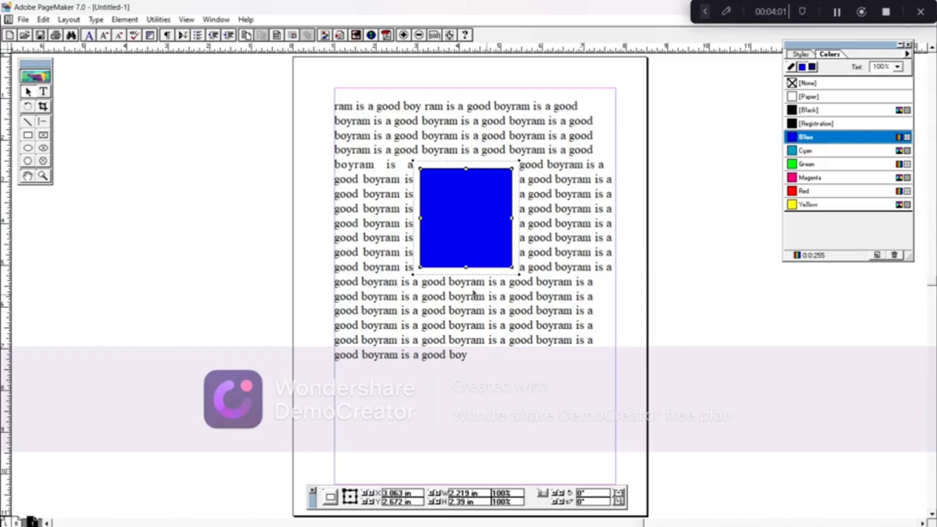
Change the blue rectangle's text flow so the text skips its sides and continues only above and below it.
click(376, 298)
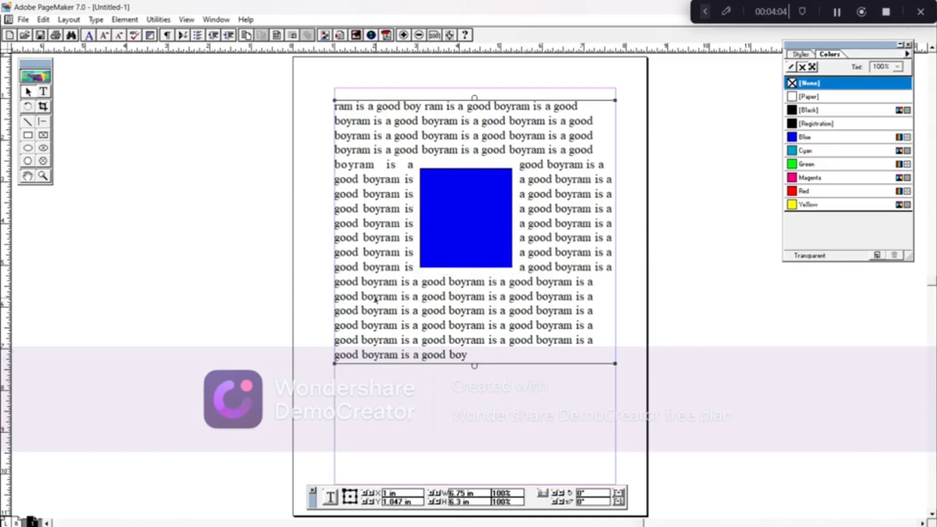
click(460, 231)
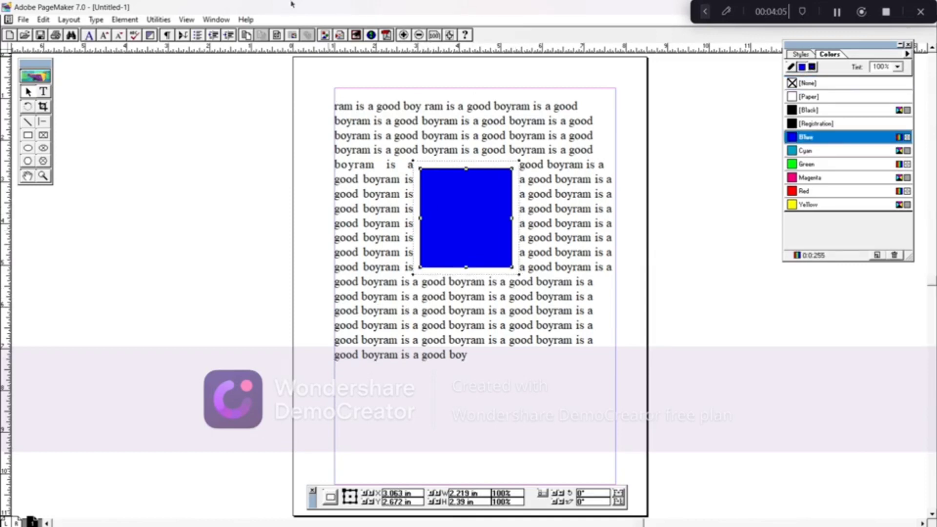
click(292, 36)
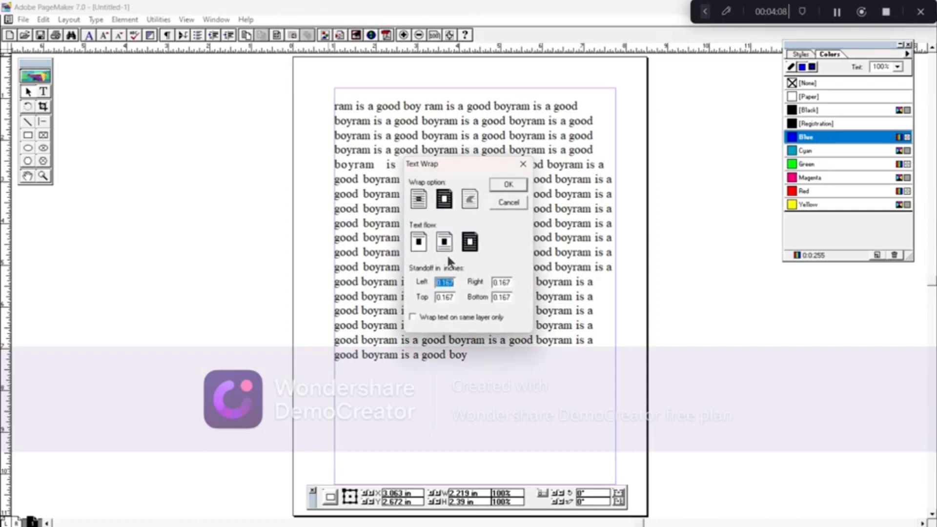
click(445, 244)
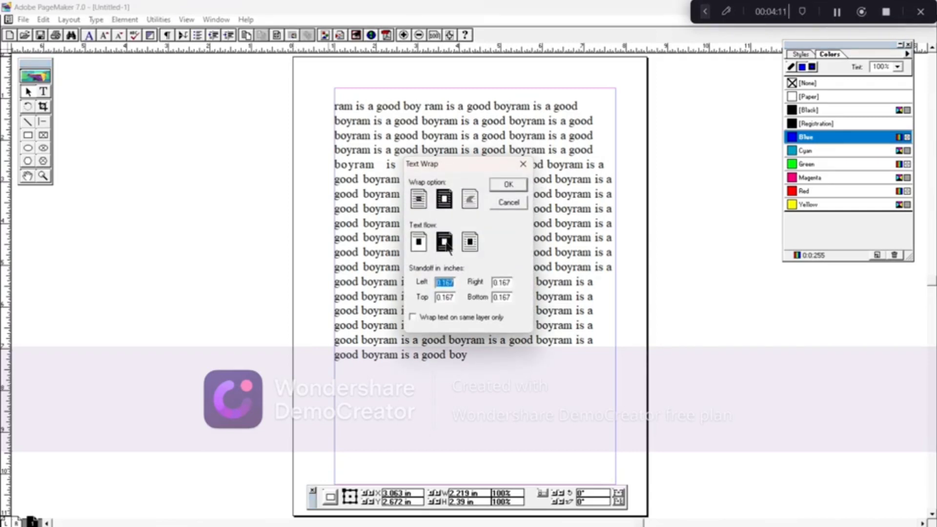
click(509, 185)
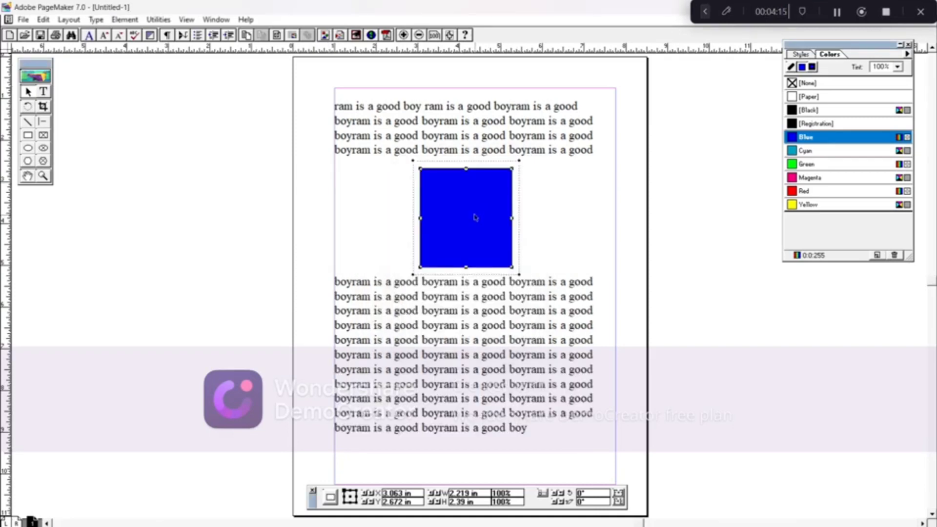
Move the blue rectangle and the text block farther down the page, and delete both.
drag(476, 218, 465, 303)
drag(471, 240, 461, 272)
click(463, 265)
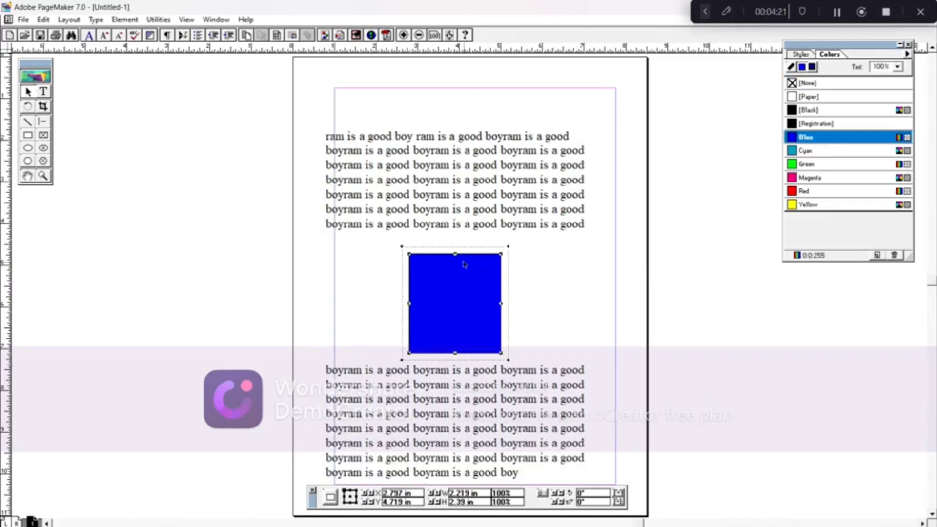
ctrl+click(464, 265)
key(Delete)
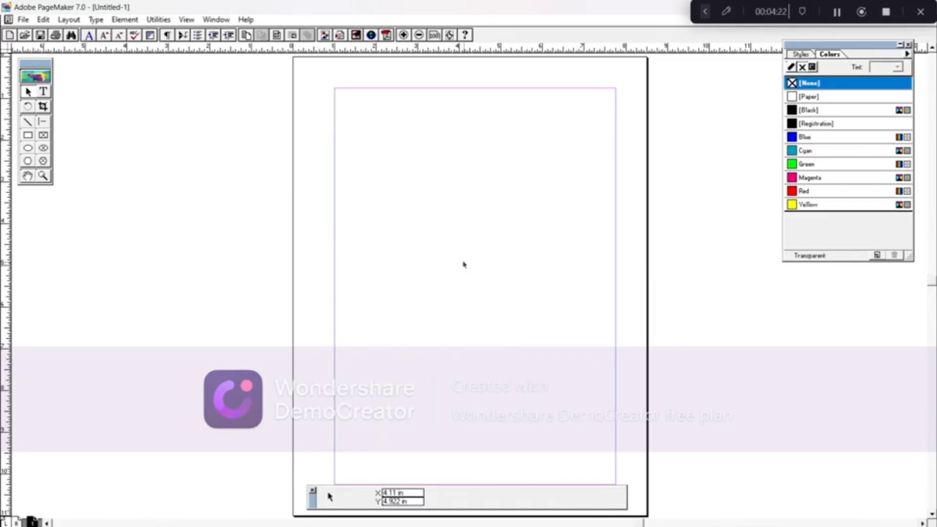
Open the Pictures palette beside the page, select the Alligator picture, and inspect the dialog for adding a picture file.
click(325, 35)
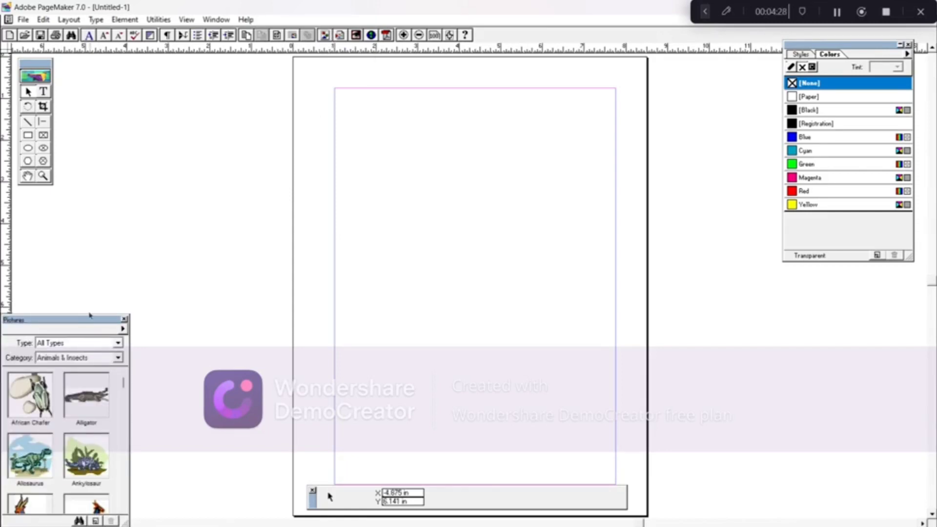
drag(90, 321, 121, 178)
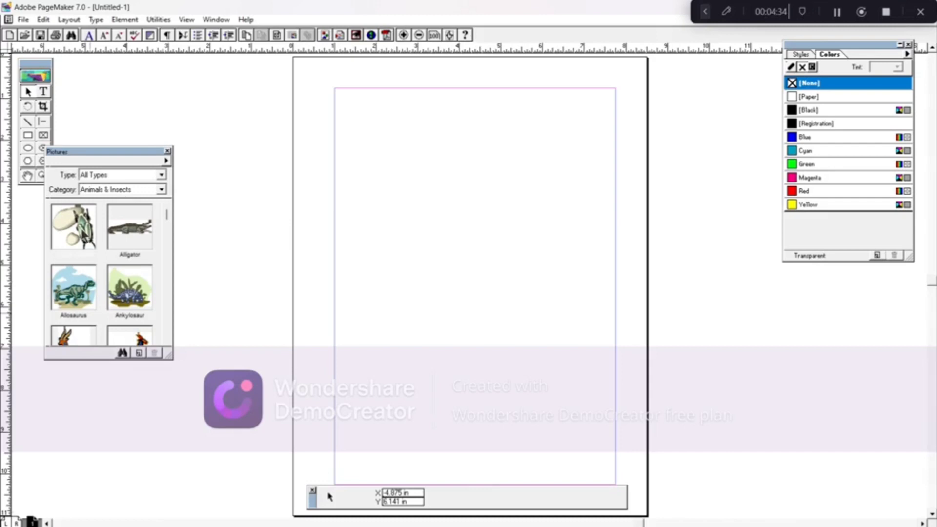
click(112, 235)
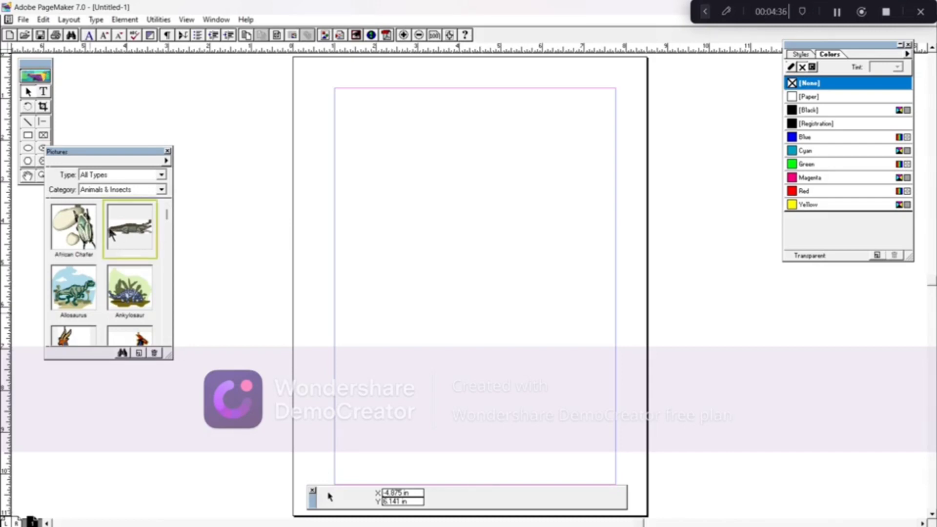
click(139, 356)
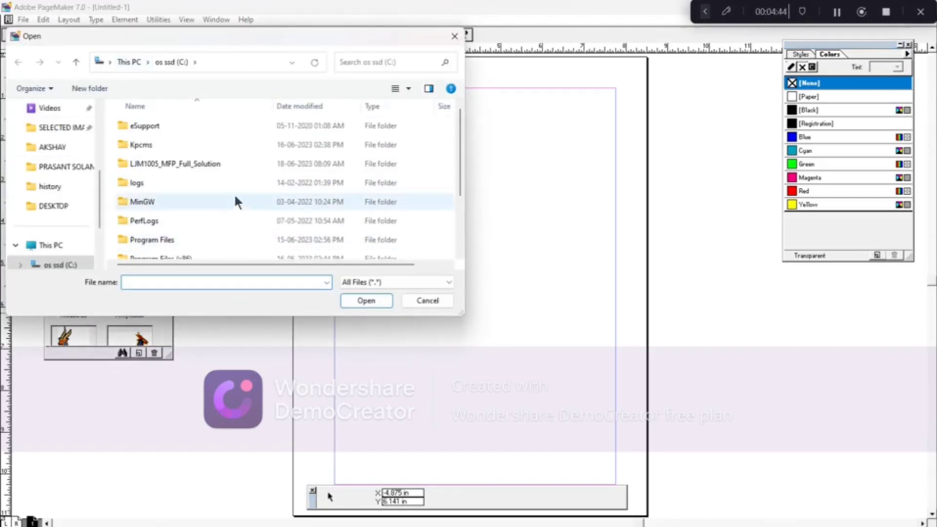
click(422, 306)
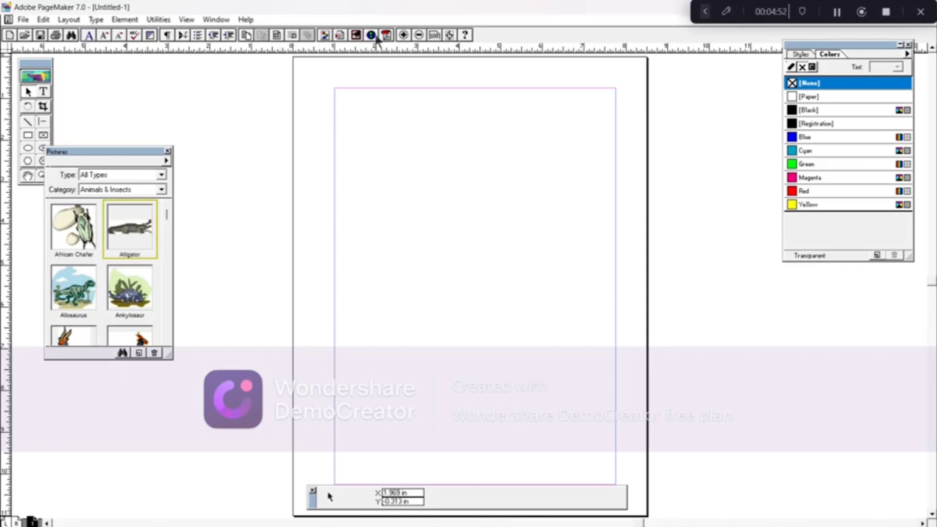
Place the Adobe PageMaker 7.0 installer image from the Desktop subfolder on the upper page, about 4.93 in wide and 2.88 in high.
click(340, 39)
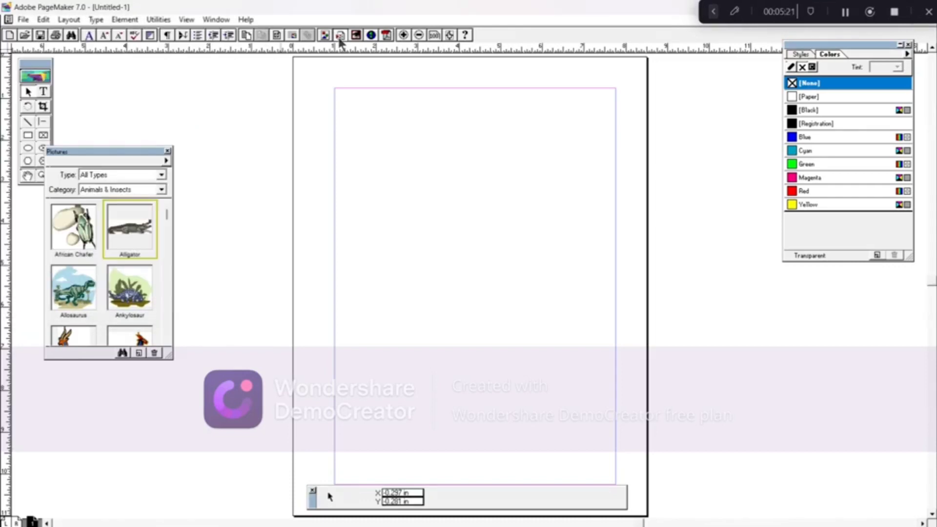
click(340, 40)
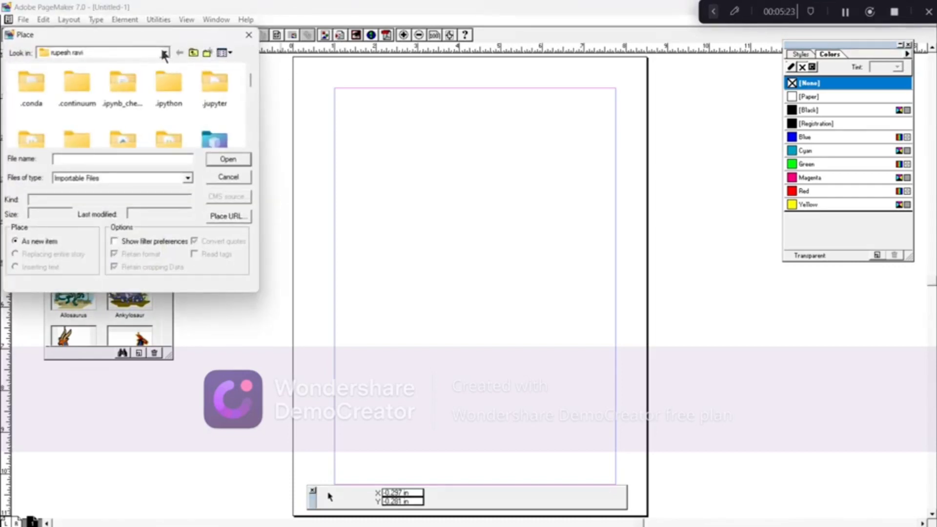
click(165, 53)
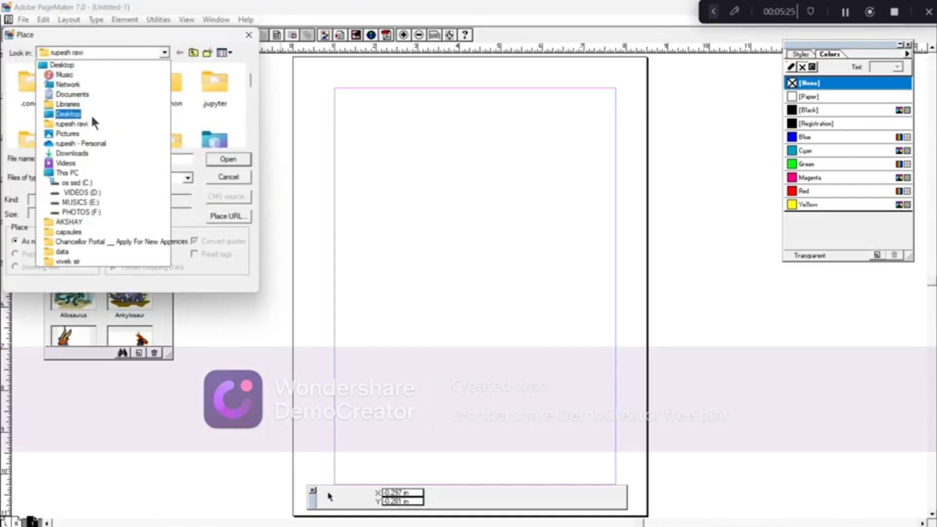
click(68, 113)
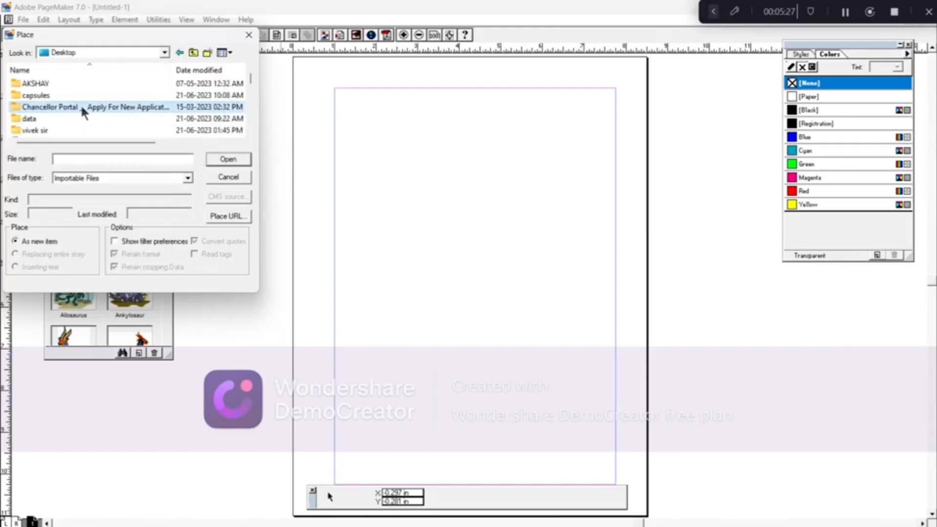
double_click(59, 129)
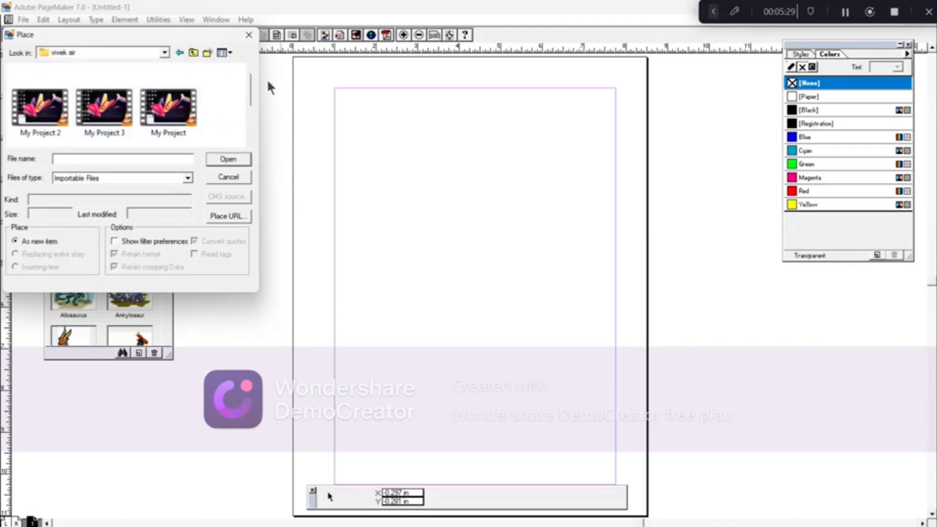
drag(247, 92, 243, 135)
double_click(42, 116)
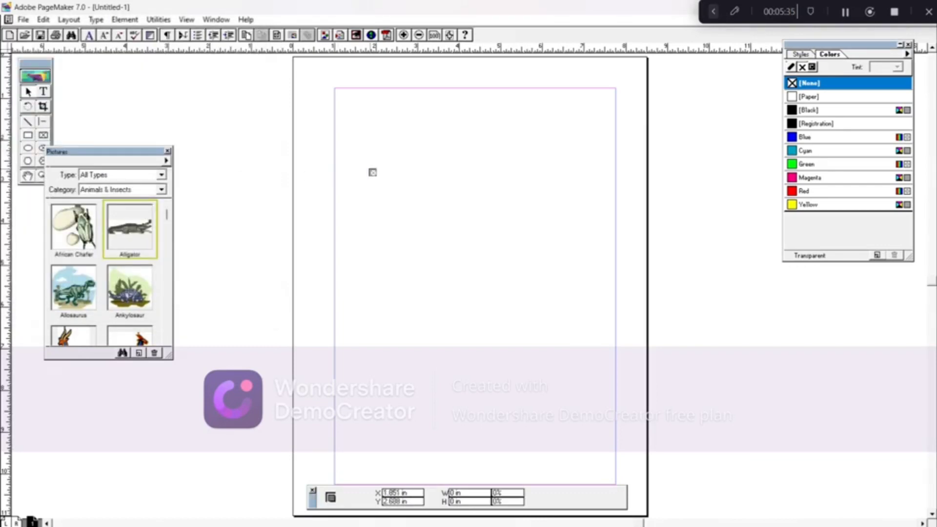
drag(370, 168, 577, 290)
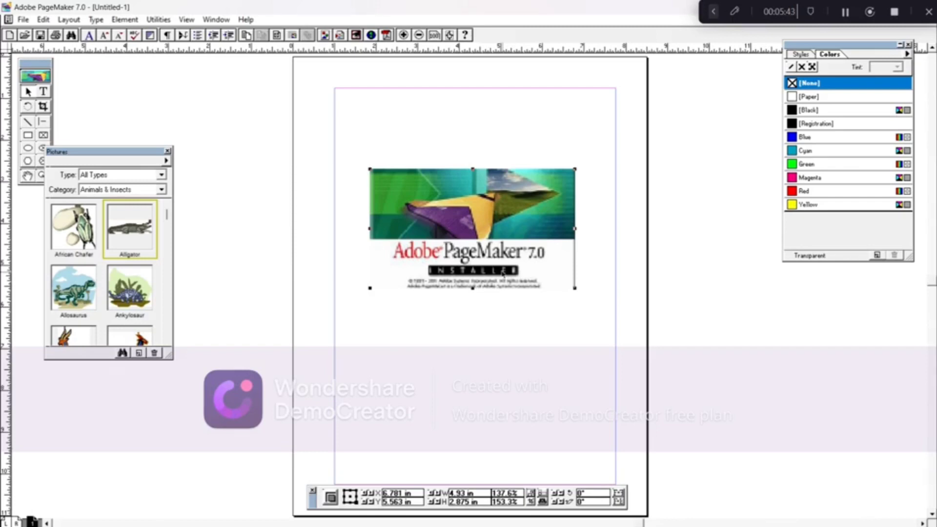
Launch Adobe Photoshop from the publication, look at its workspace, and close it to return to PageMaker.
click(352, 36)
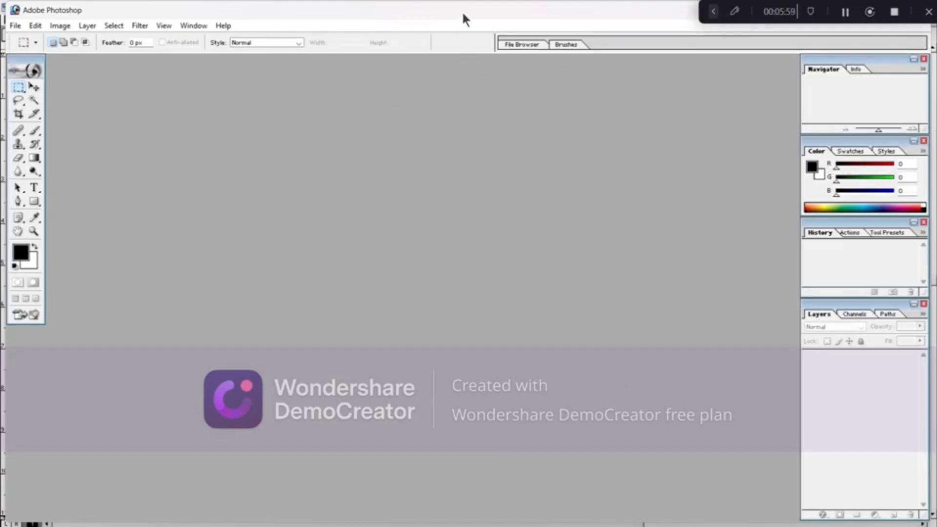
drag(461, 11, 327, 97)
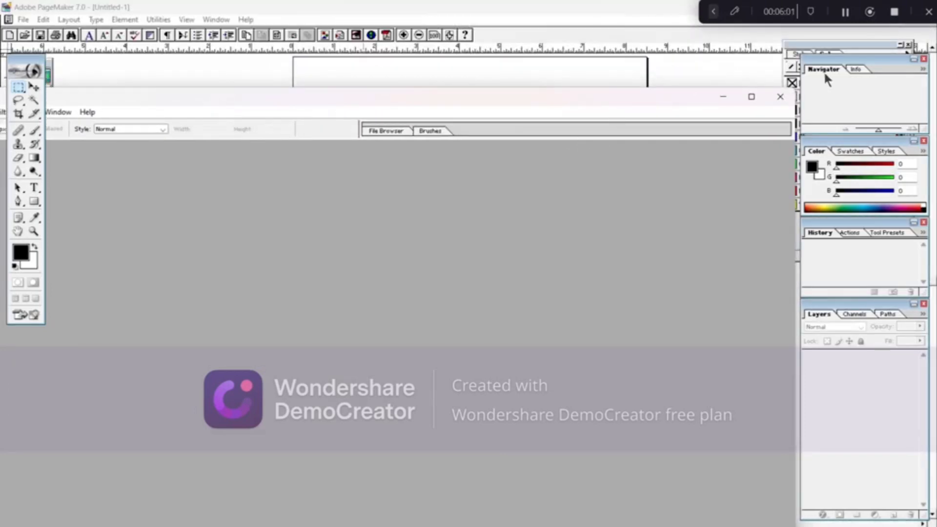
click(776, 96)
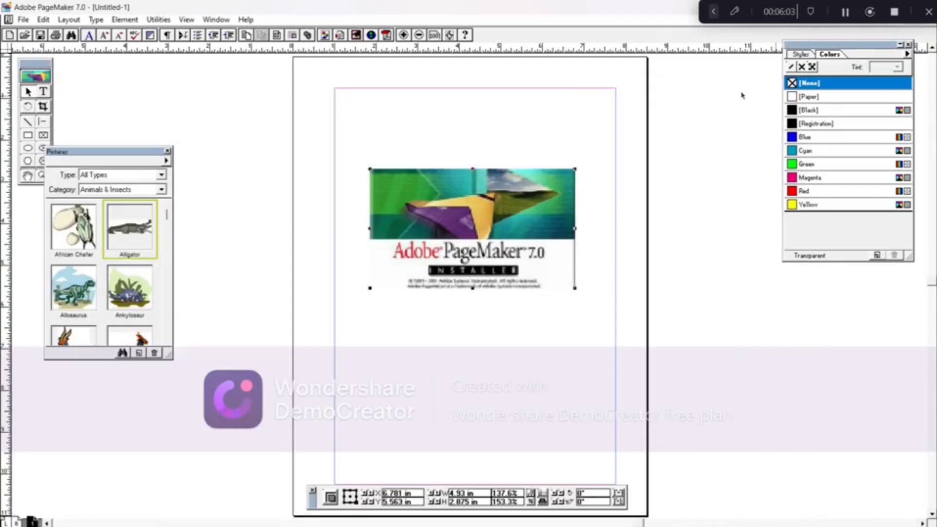
Examine the placed image by zooming in and out, viewing it at actual size, and fitting the page in the window.
click(403, 35)
click(403, 35)
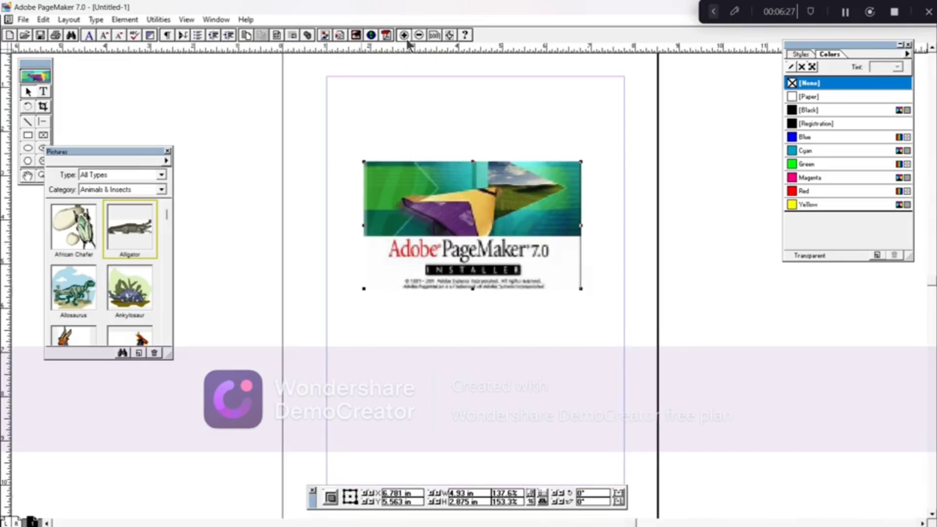
click(406, 39)
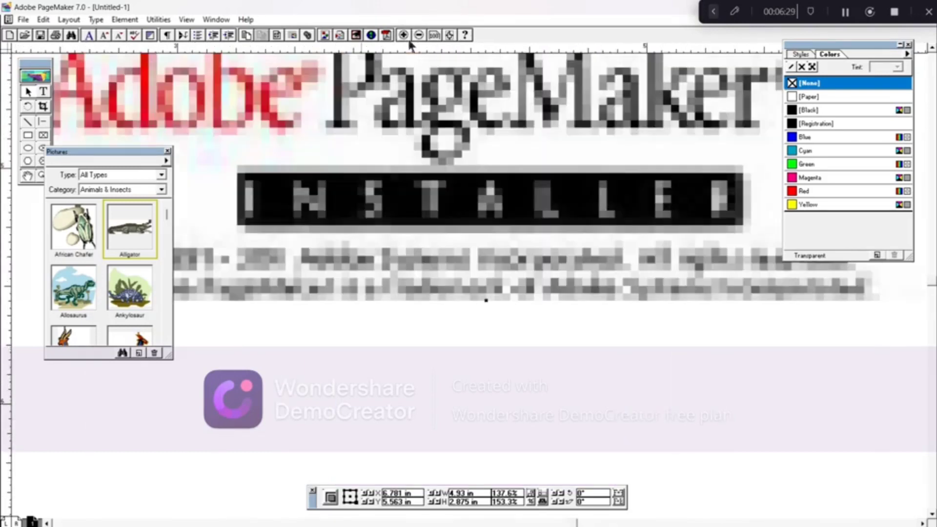
click(420, 37)
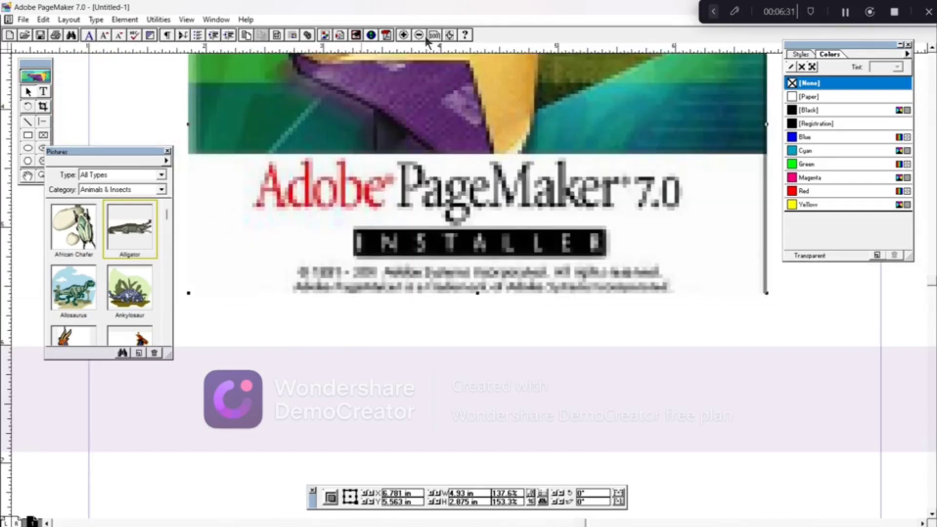
click(433, 38)
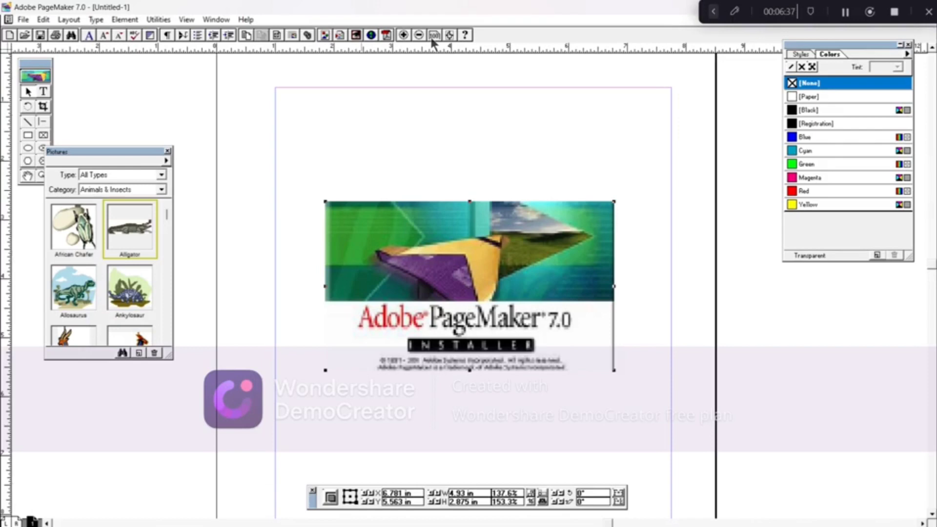
click(449, 36)
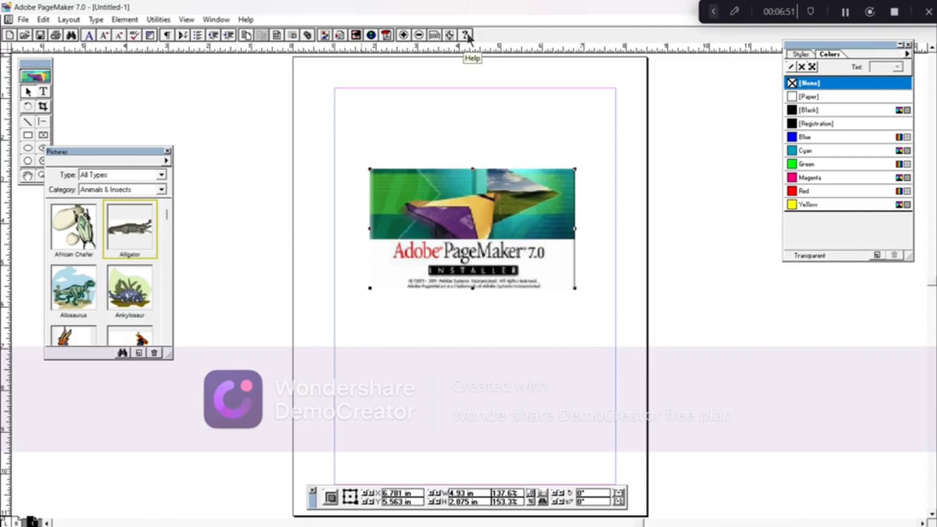
Open PageMaker Help, read the topics "About the work area" and "Using the toolbox", and close the help window.
click(467, 37)
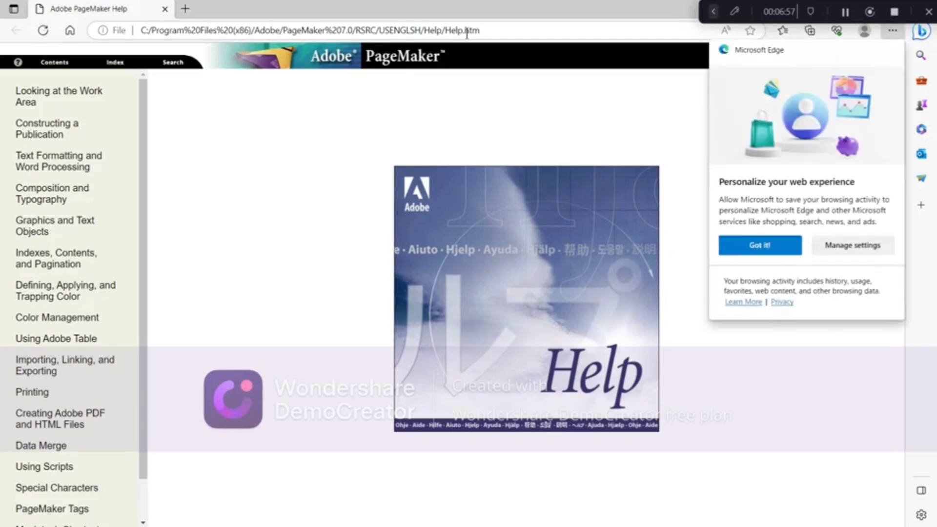
click(48, 91)
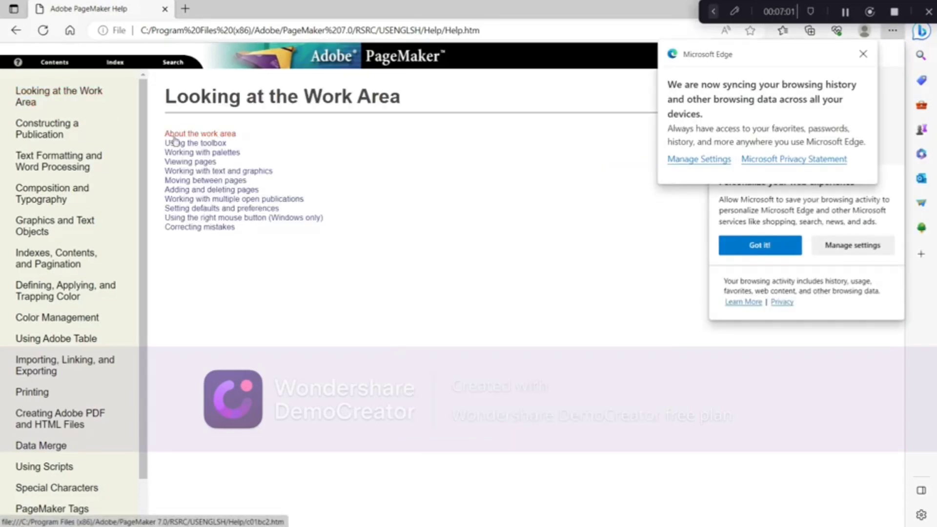
click(189, 135)
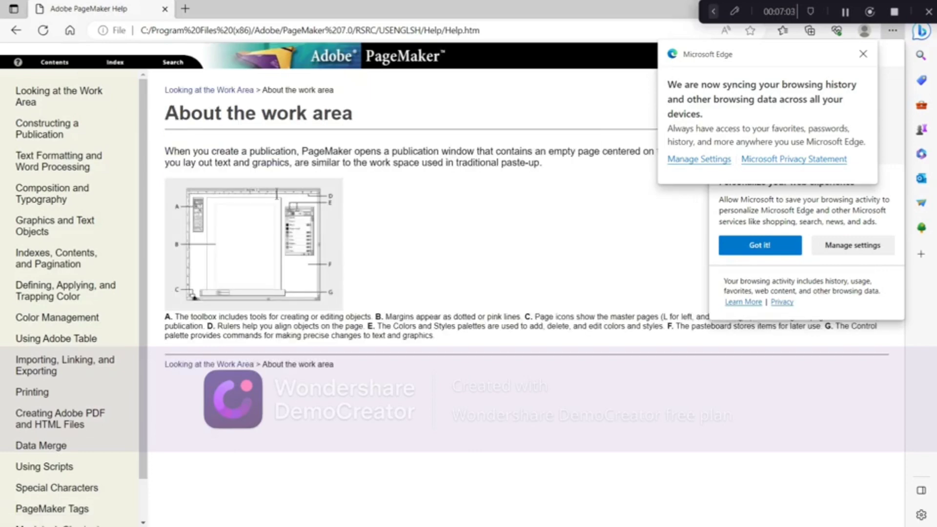
click(61, 91)
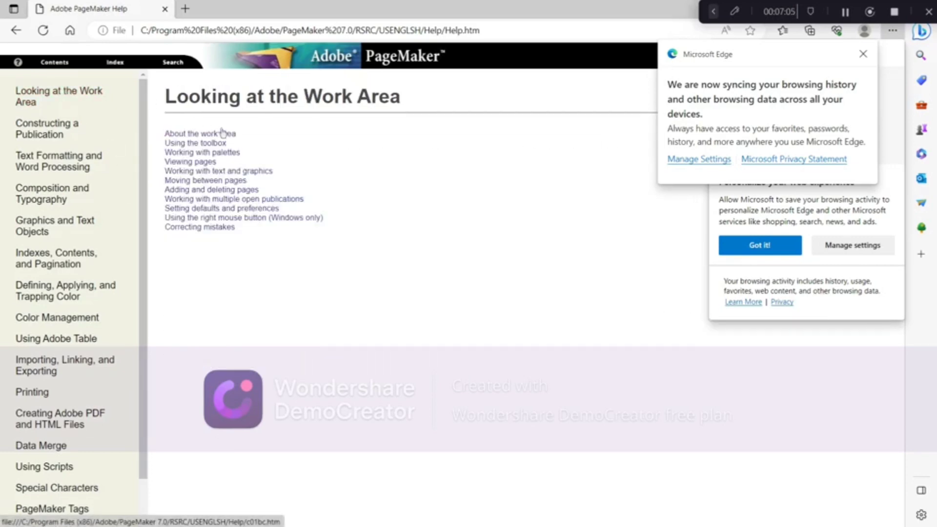
click(209, 144)
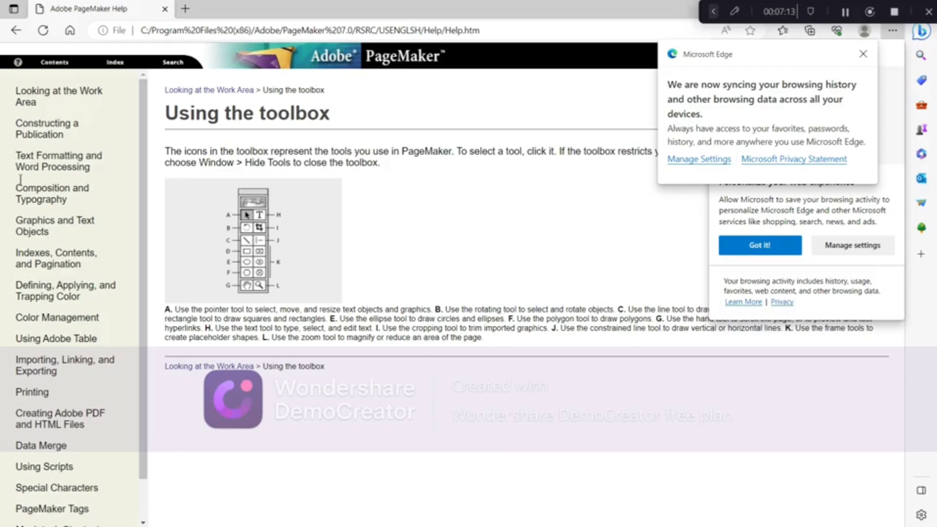
double_click(613, 8)
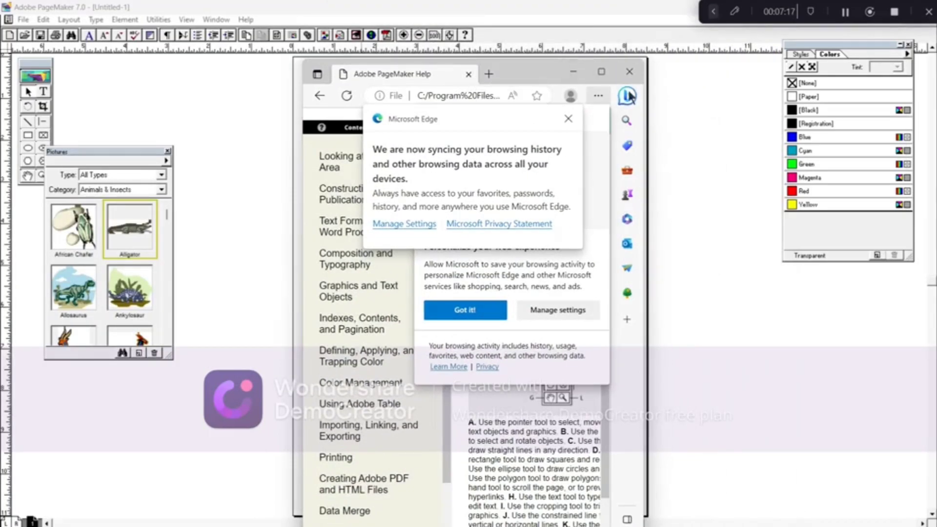
click(632, 73)
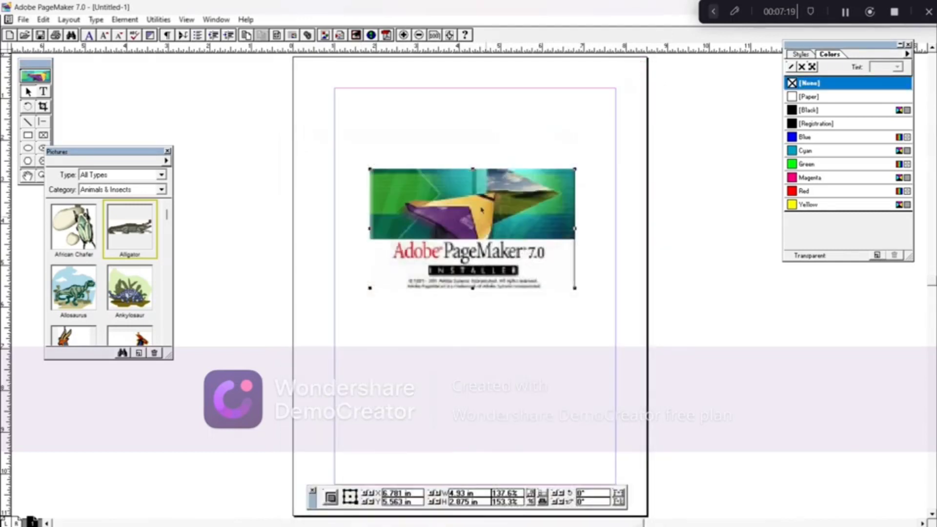
Move the placed image up about 1.7 in, to just below the page's top margin.
drag(492, 241, 482, 168)
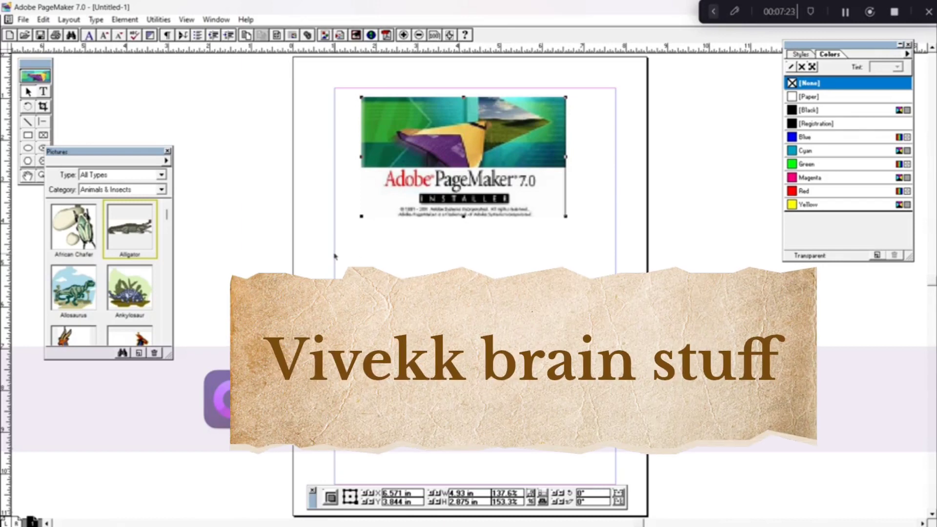